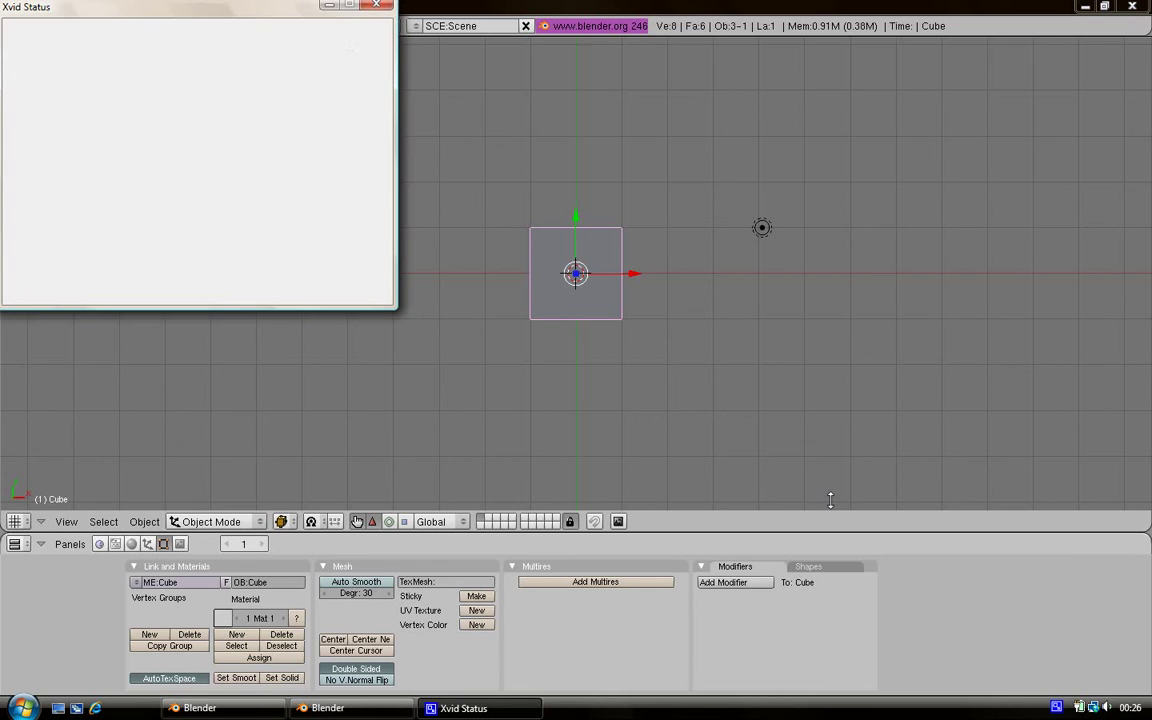
# Step: Bring the Blender window in front of the Xvid Status window
pyautogui.click(329, 6)
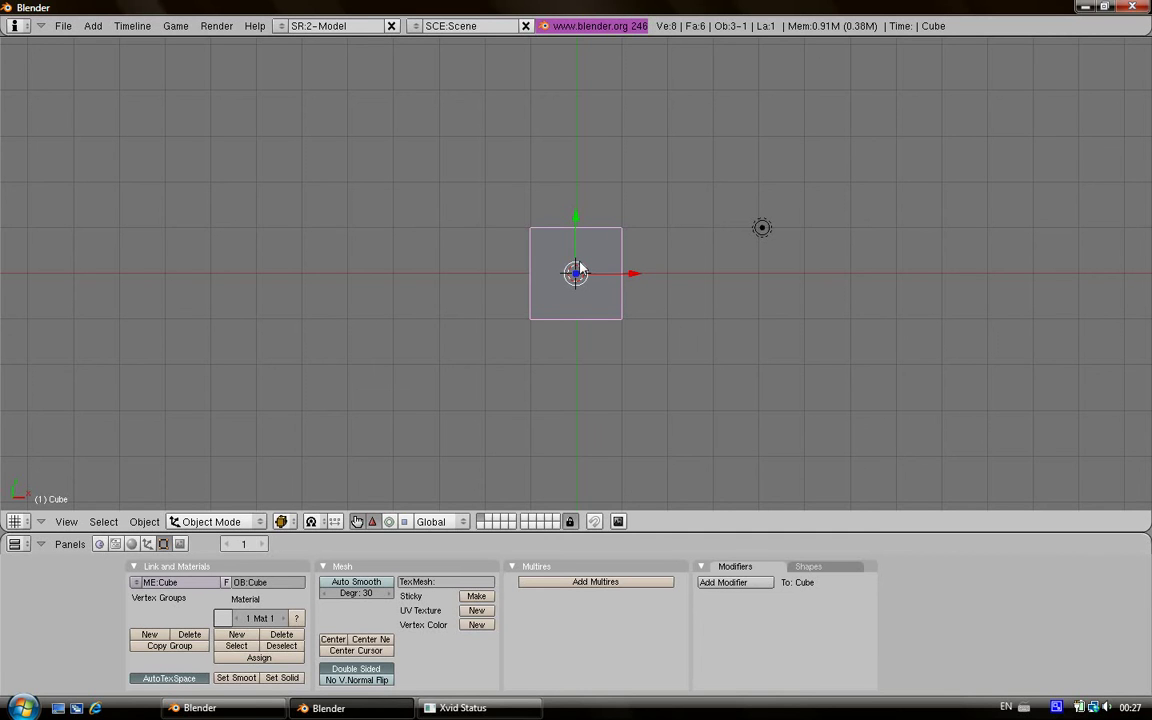
# Step: Erase the cube, add a default UV sphere (32 segments, 32 rings, radius 1.00) and set it smooth
pyautogui.press('x')
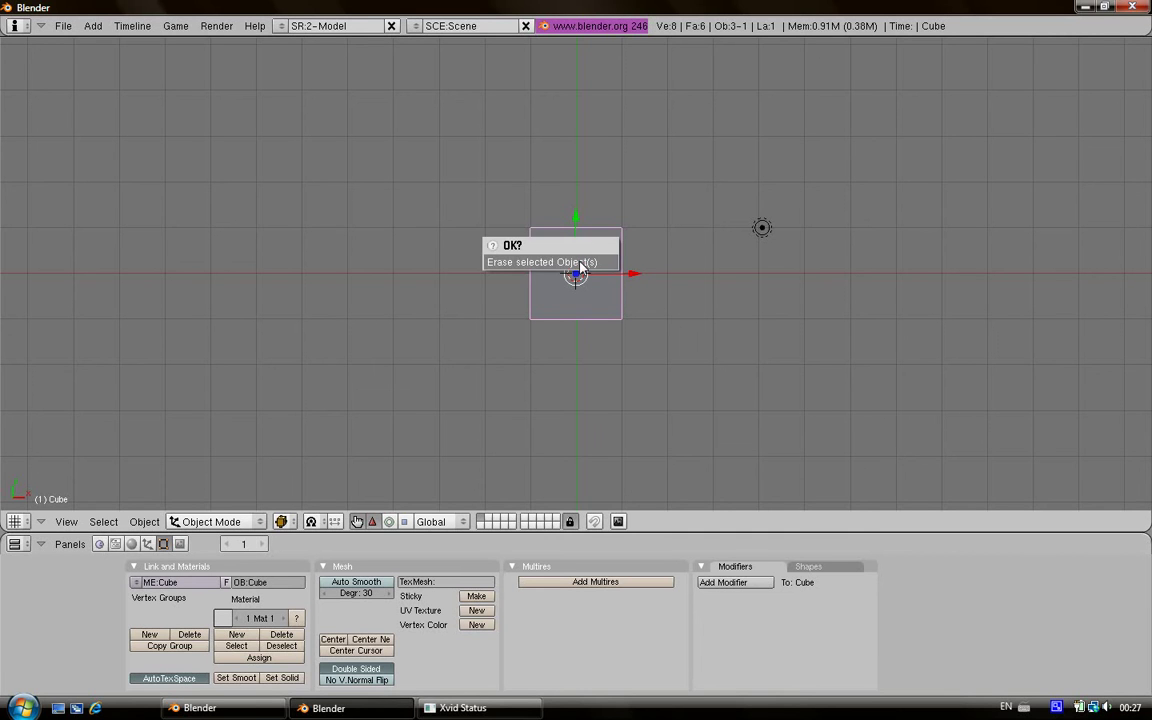
pyautogui.click(580, 262)
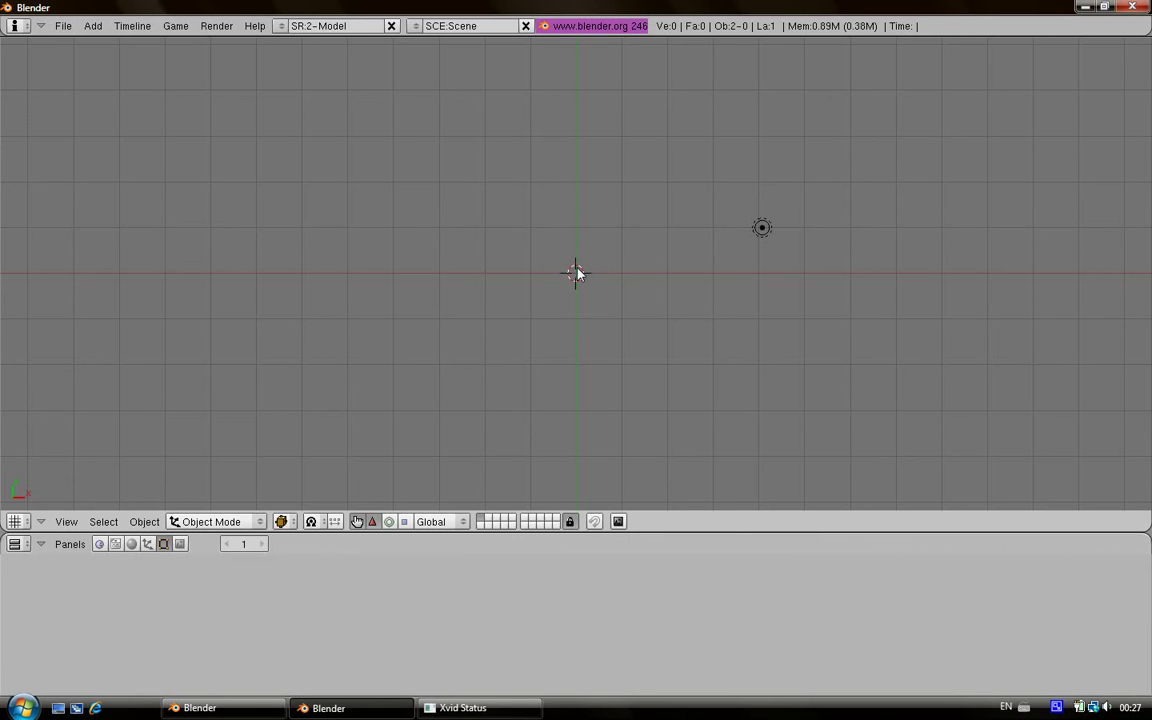
pyautogui.press('space')
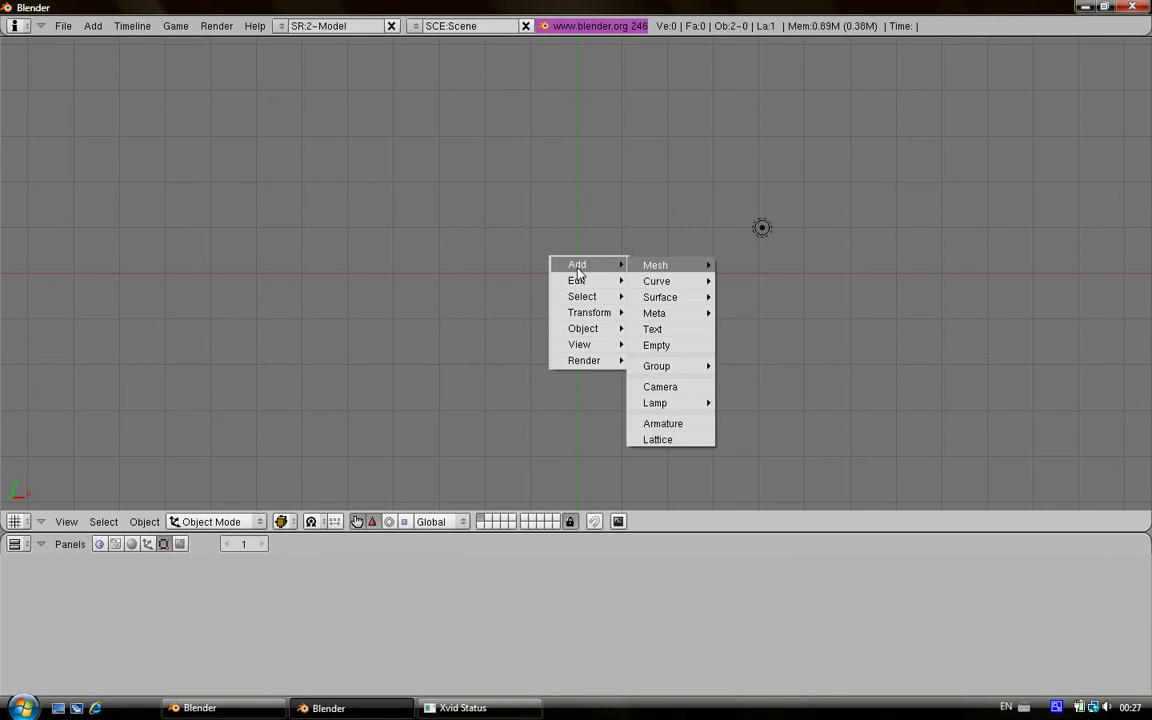
pyautogui.moveTo(656, 265)
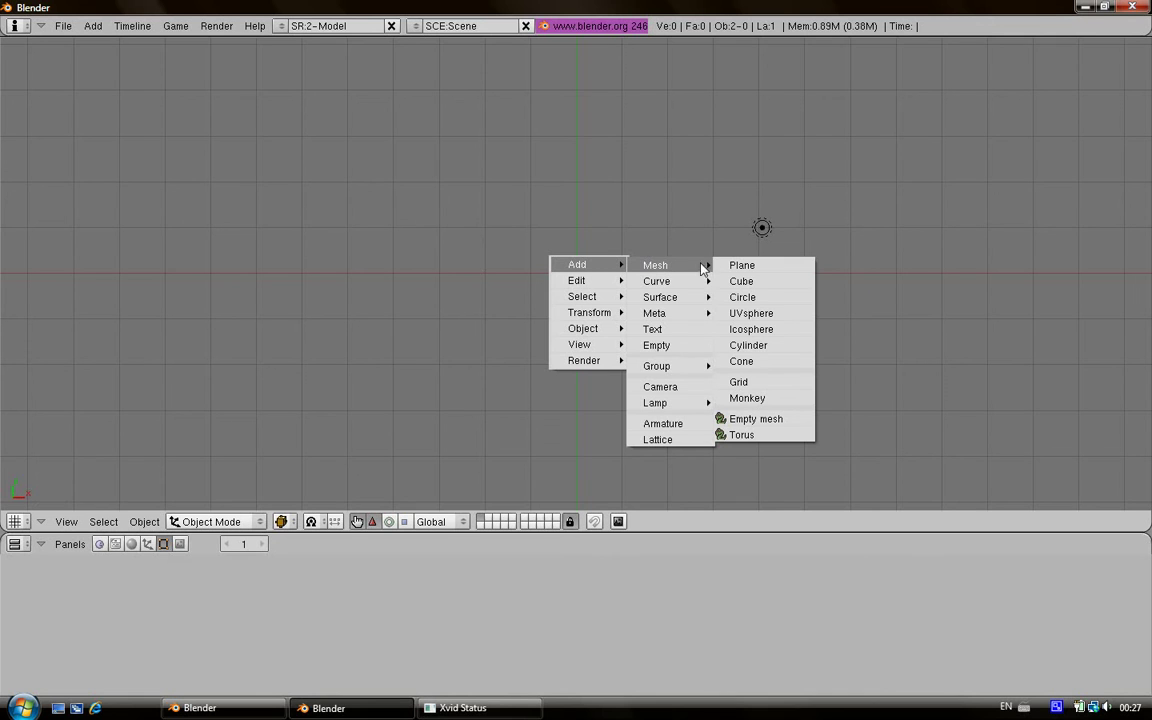
pyautogui.click(757, 315)
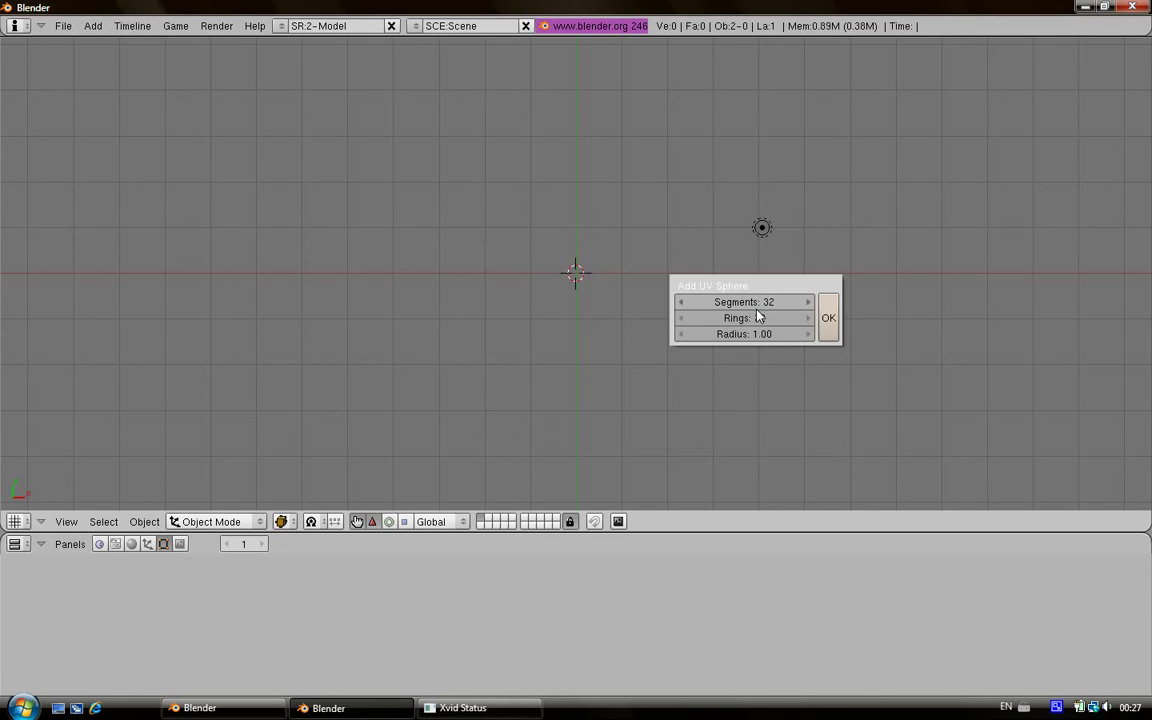
pyautogui.click(827, 317)
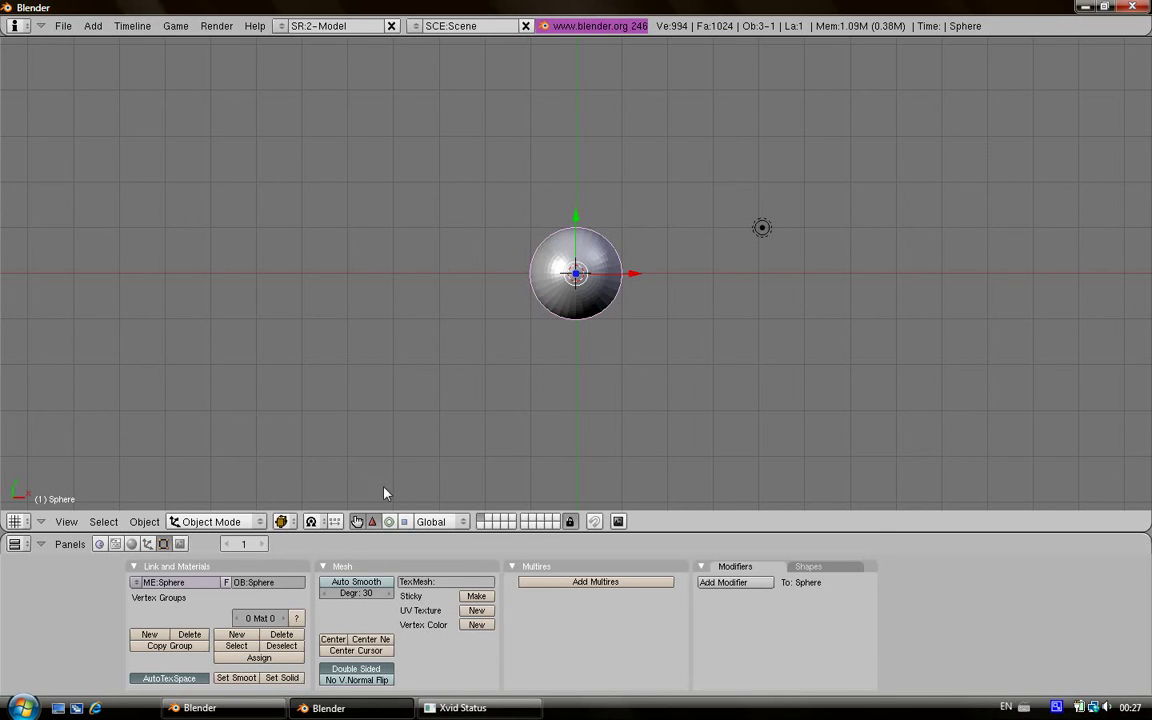
pyautogui.click(236, 678)
# Step: Switch the 3D viewport to Camera view, framing the sphere
pyautogui.click(68, 521)
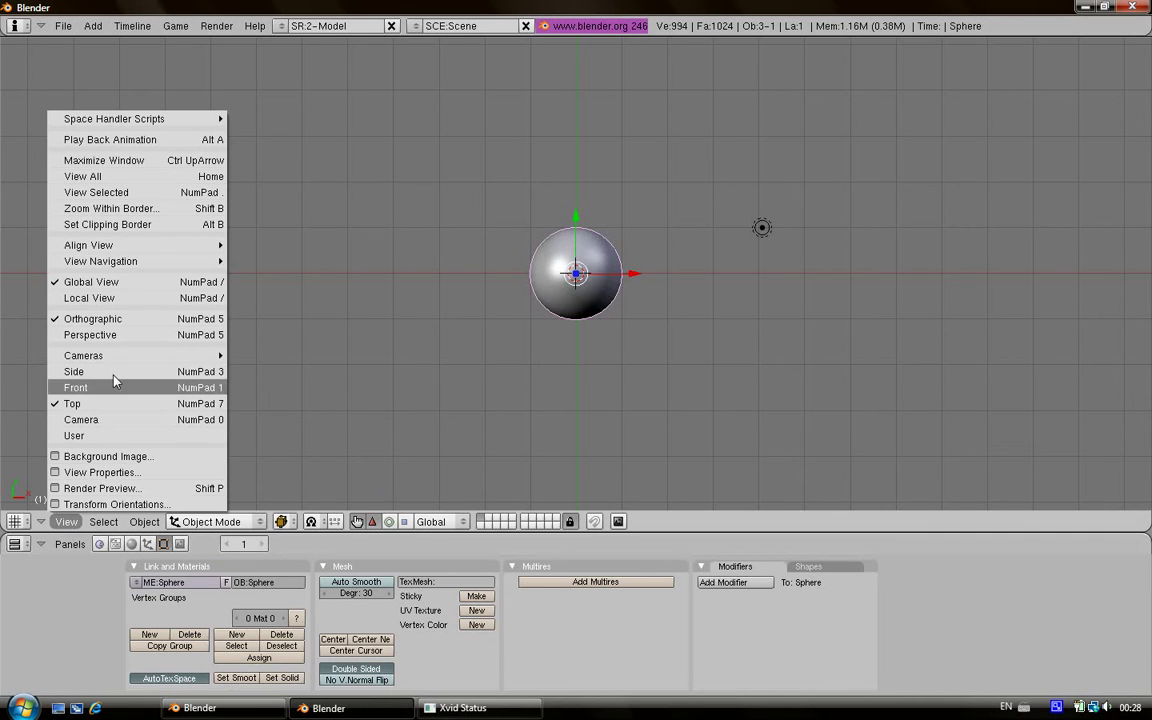
pyautogui.moveTo(140, 355)
pyautogui.click(252, 375)
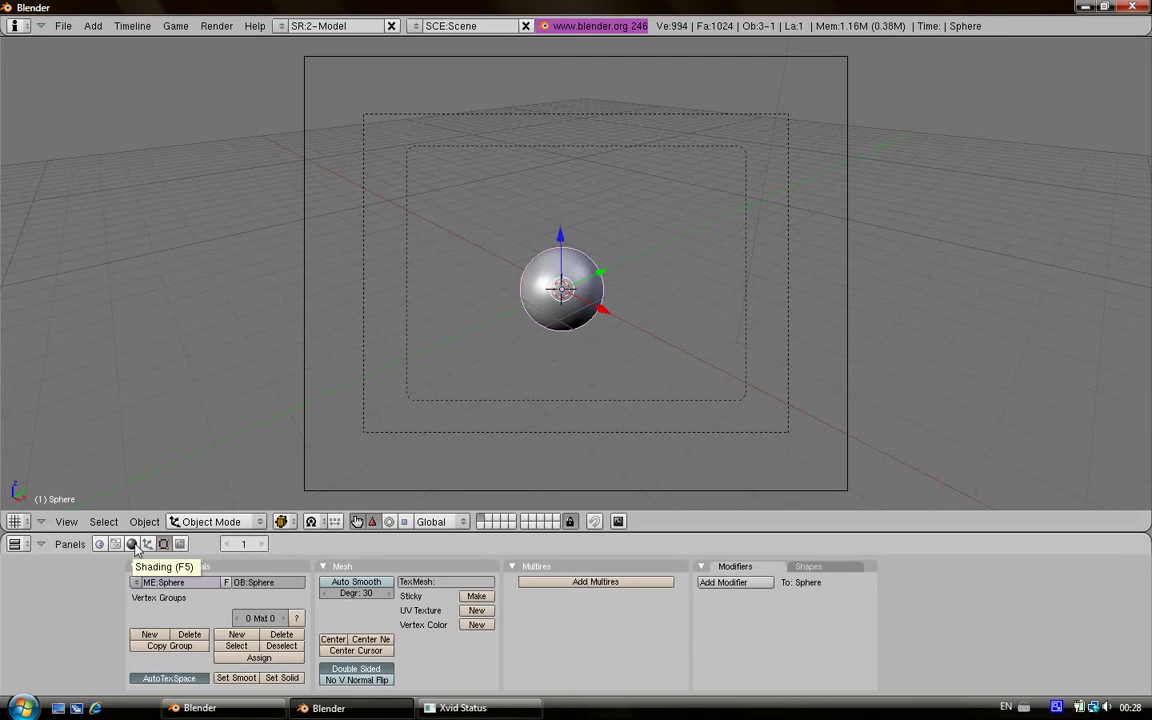
# Step: Give the sphere a new material with Ray Mirror on and RayMir 0.5, then switch to Top view
pyautogui.click(132, 544)
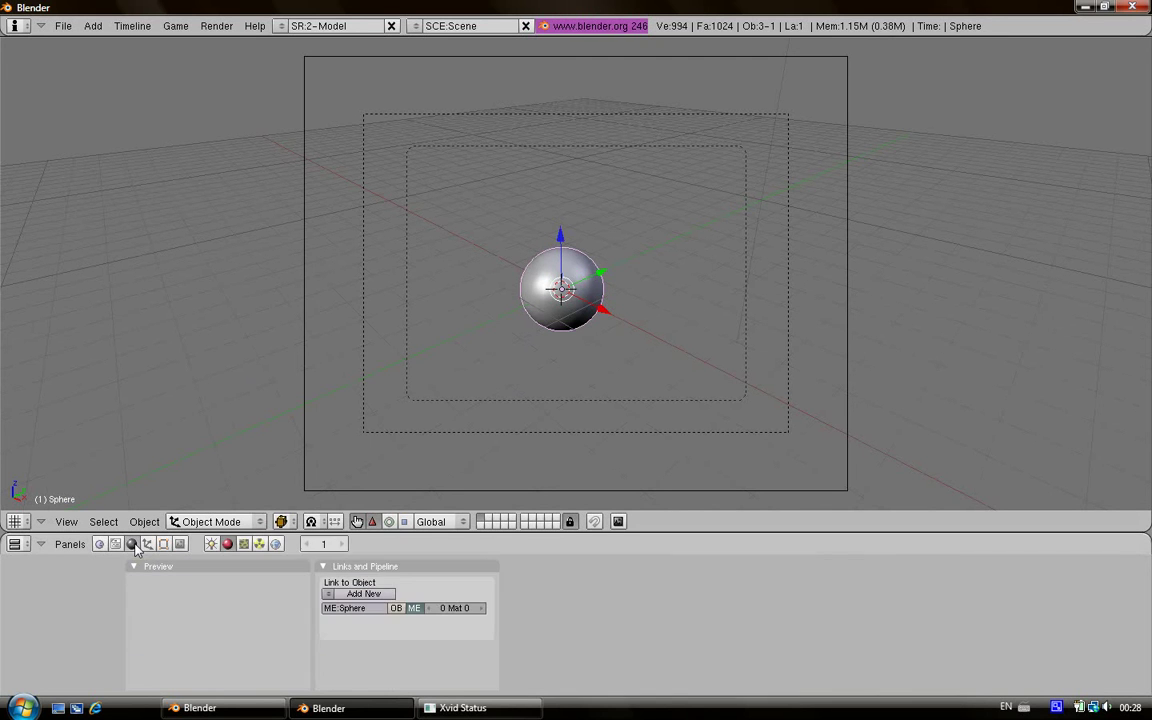
pyautogui.click(359, 594)
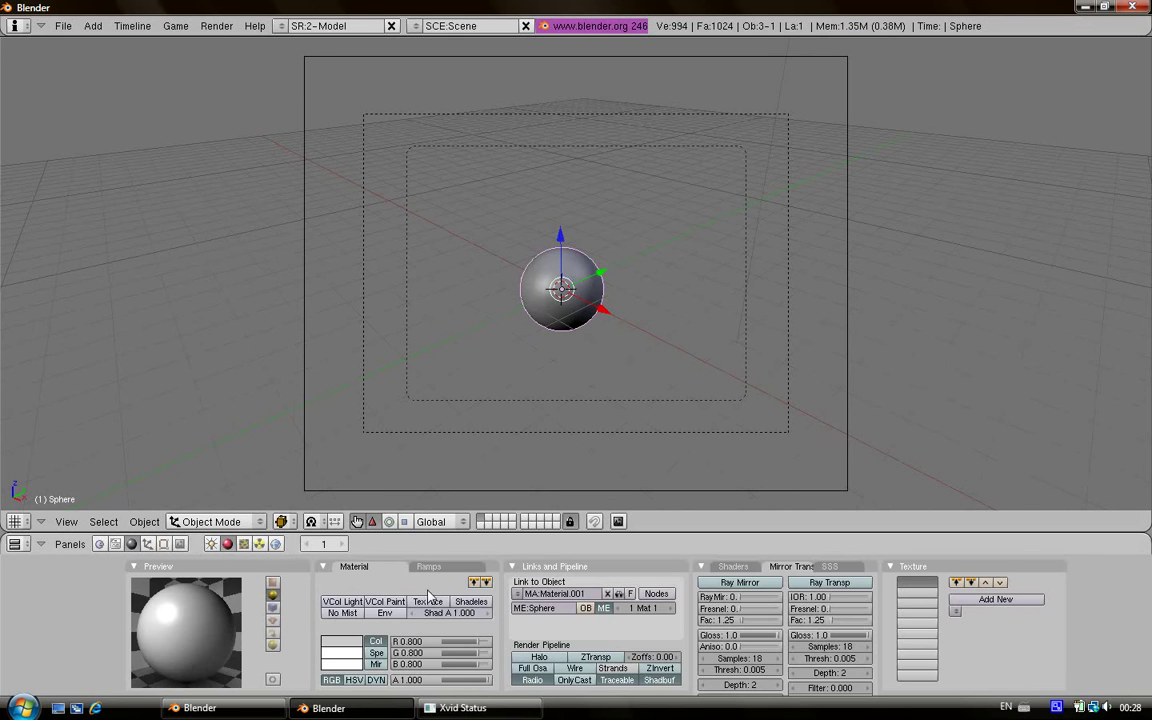
pyautogui.click(724, 587)
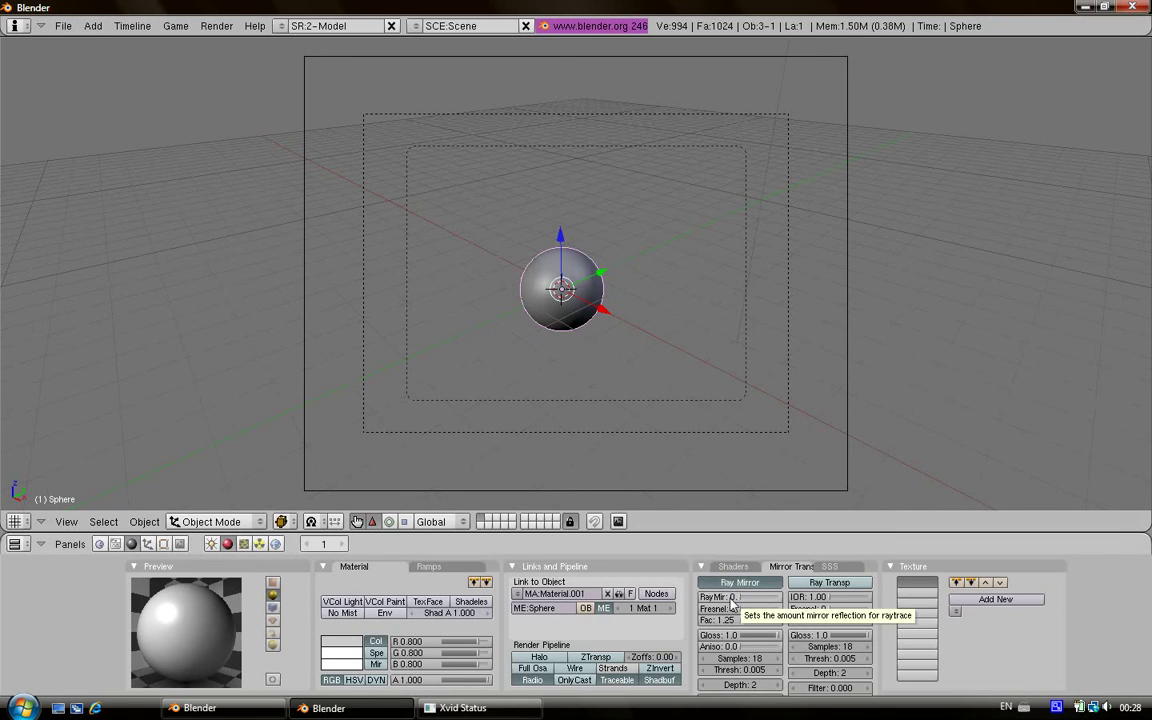
pyautogui.click(731, 598)
pyautogui.write('0.5')
pyautogui.press('Return')
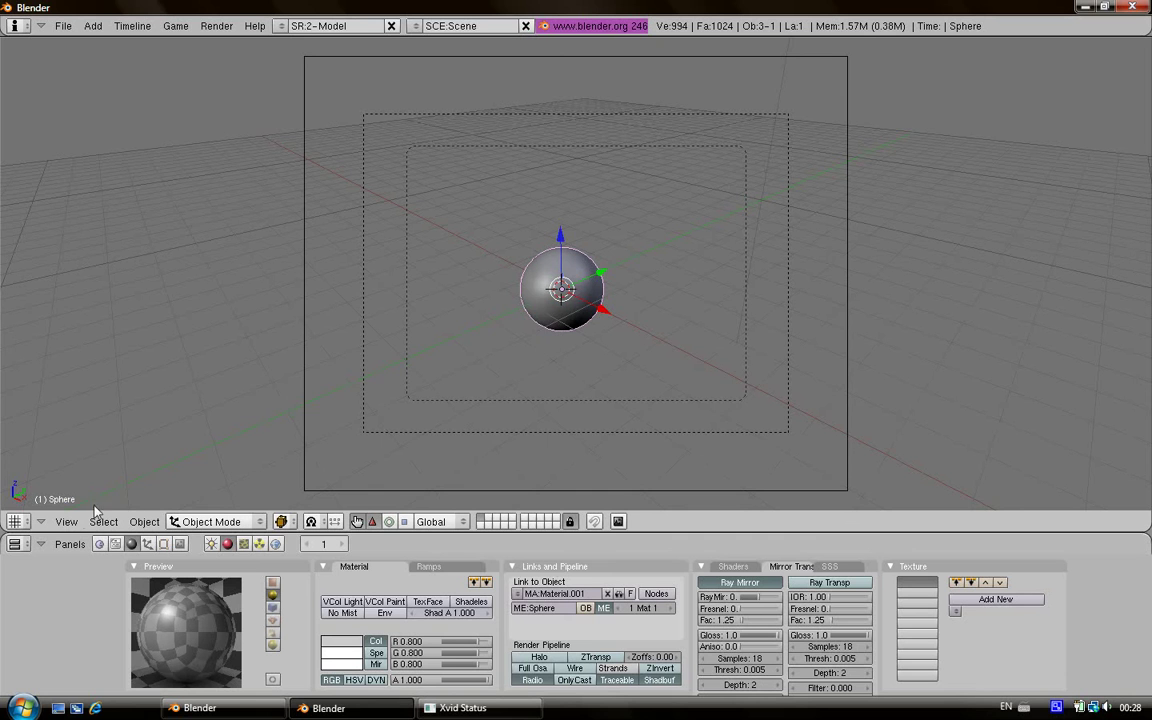
pyautogui.click(66, 521)
pyautogui.click(121, 403)
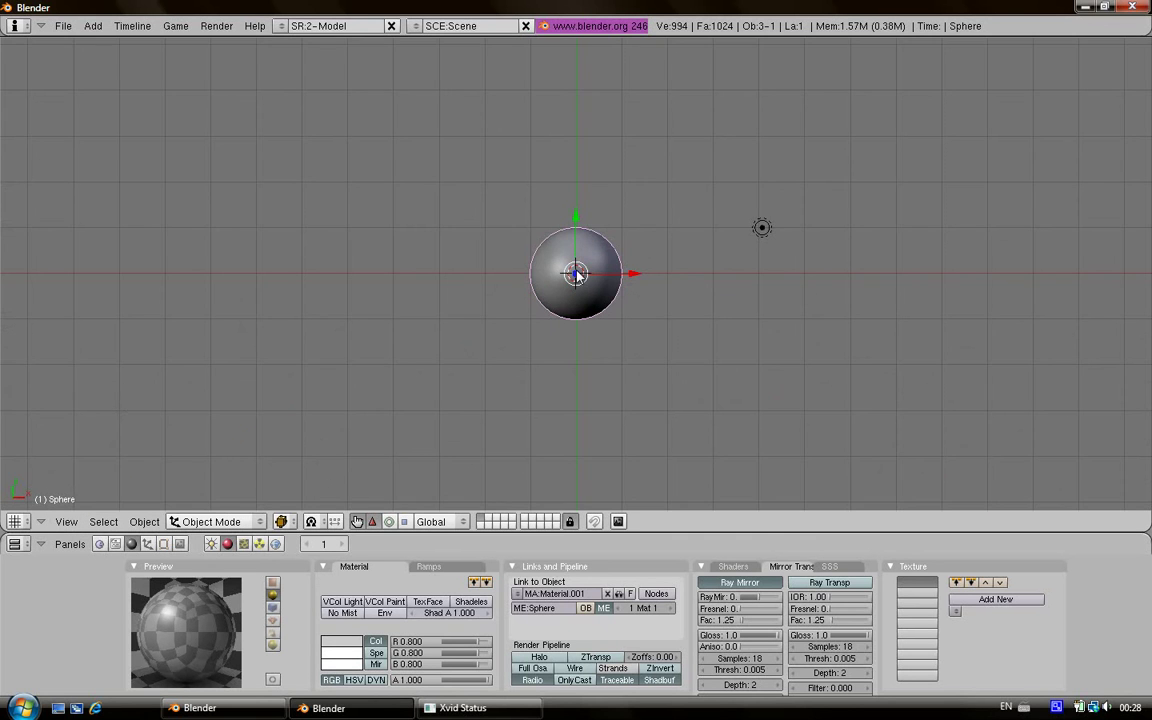
# Step: Add a plane and scale it by 40 to serve as the floor
pyautogui.press('space')
pyautogui.moveTo(655, 268)
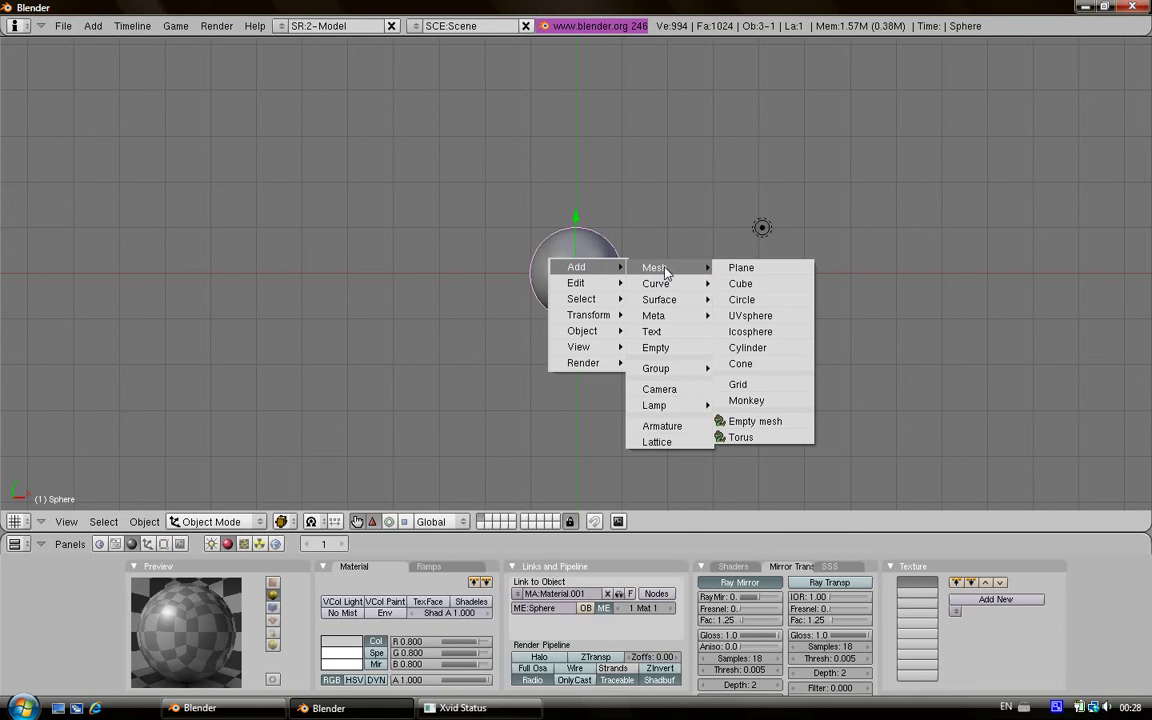
pyautogui.click(757, 269)
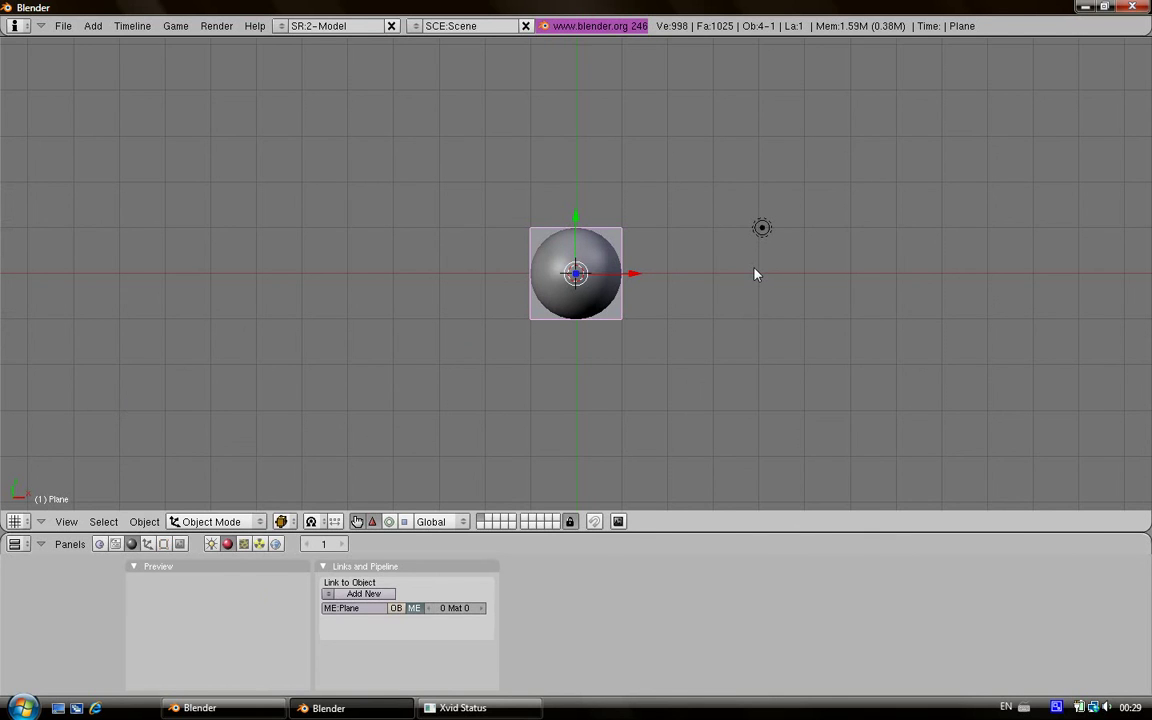
pyautogui.press('s')
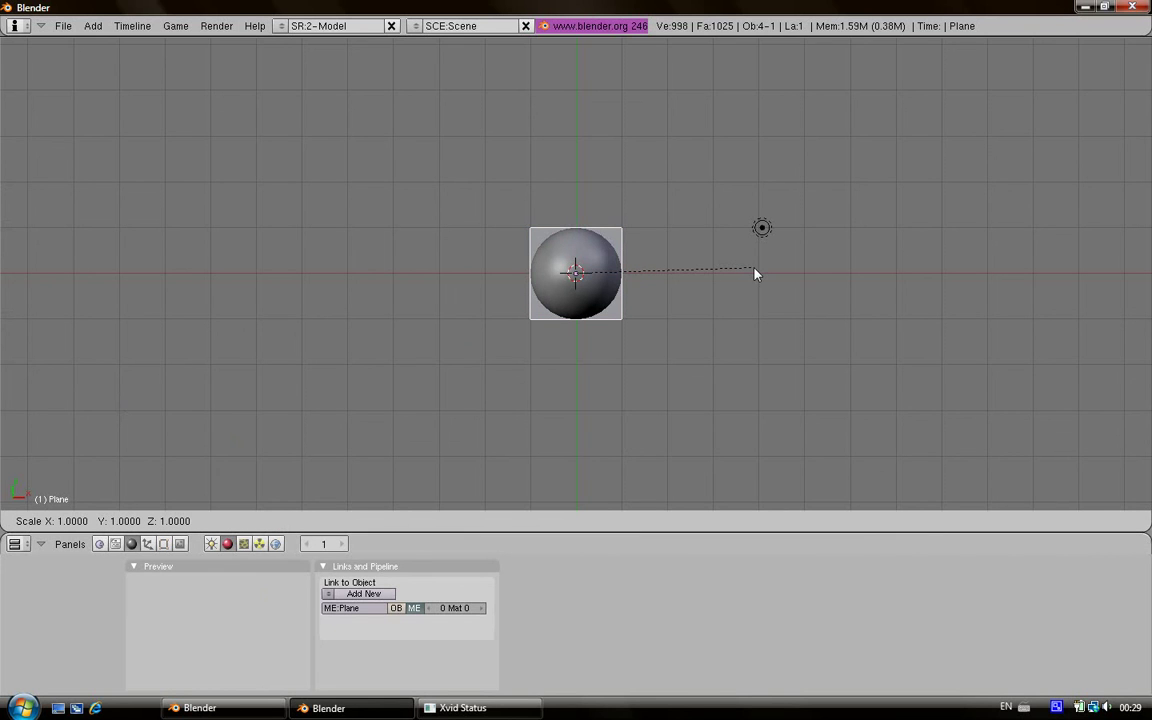
pyautogui.write('40')
pyautogui.press('Return')
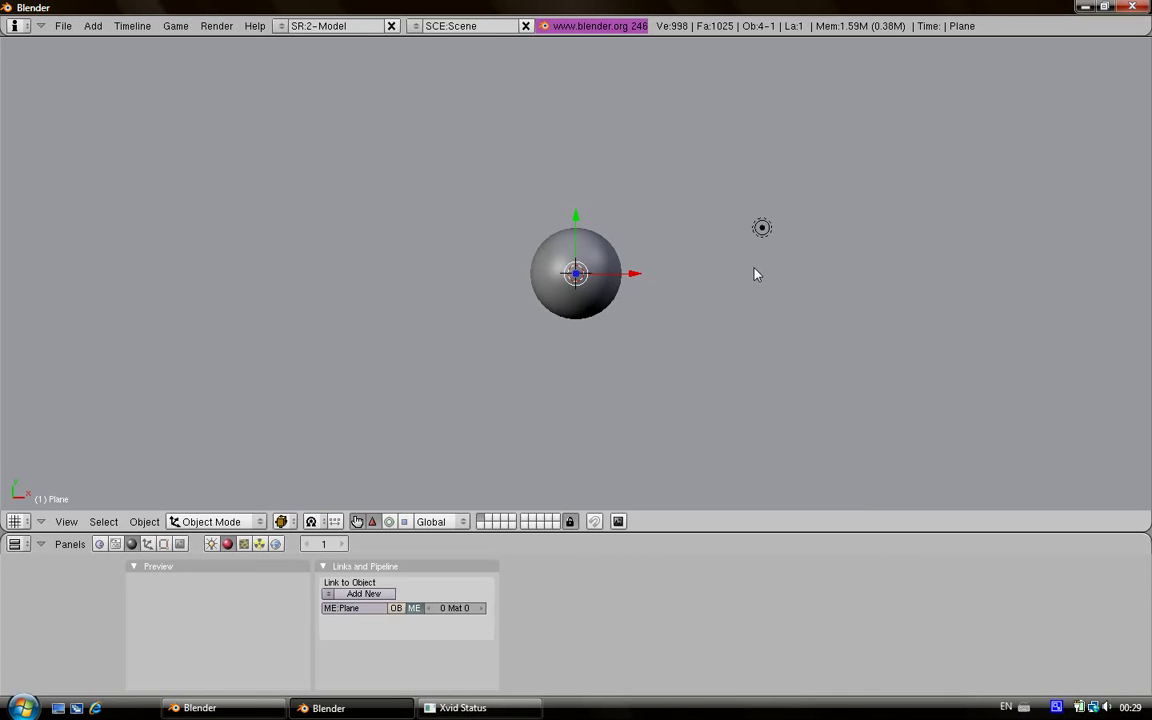
# Step: Return to Camera view and lift the sphere up above the floor
pyautogui.click(66, 521)
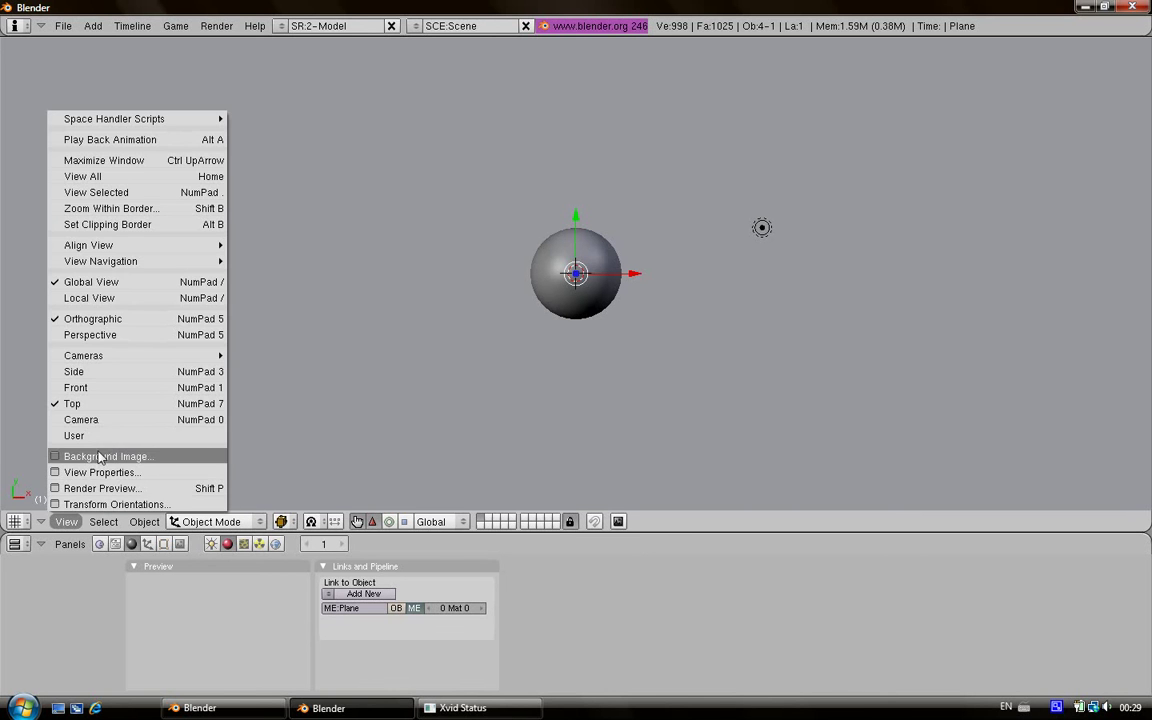
pyautogui.click(108, 420)
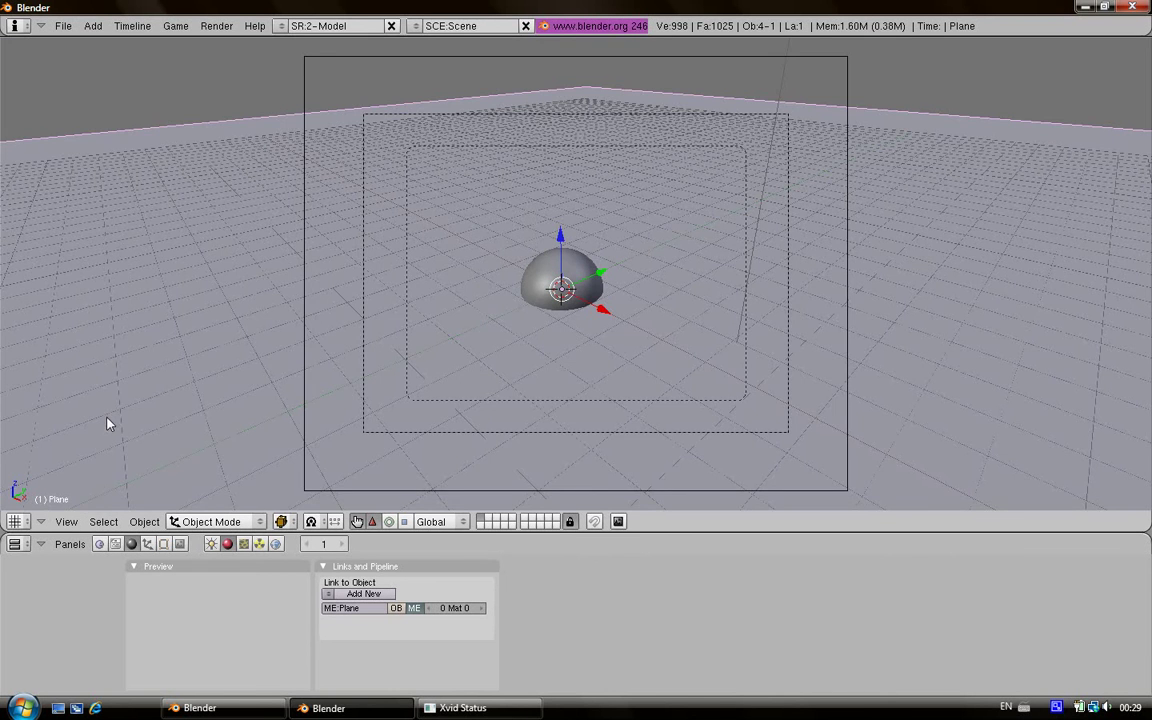
pyautogui.rightClick(539, 274)
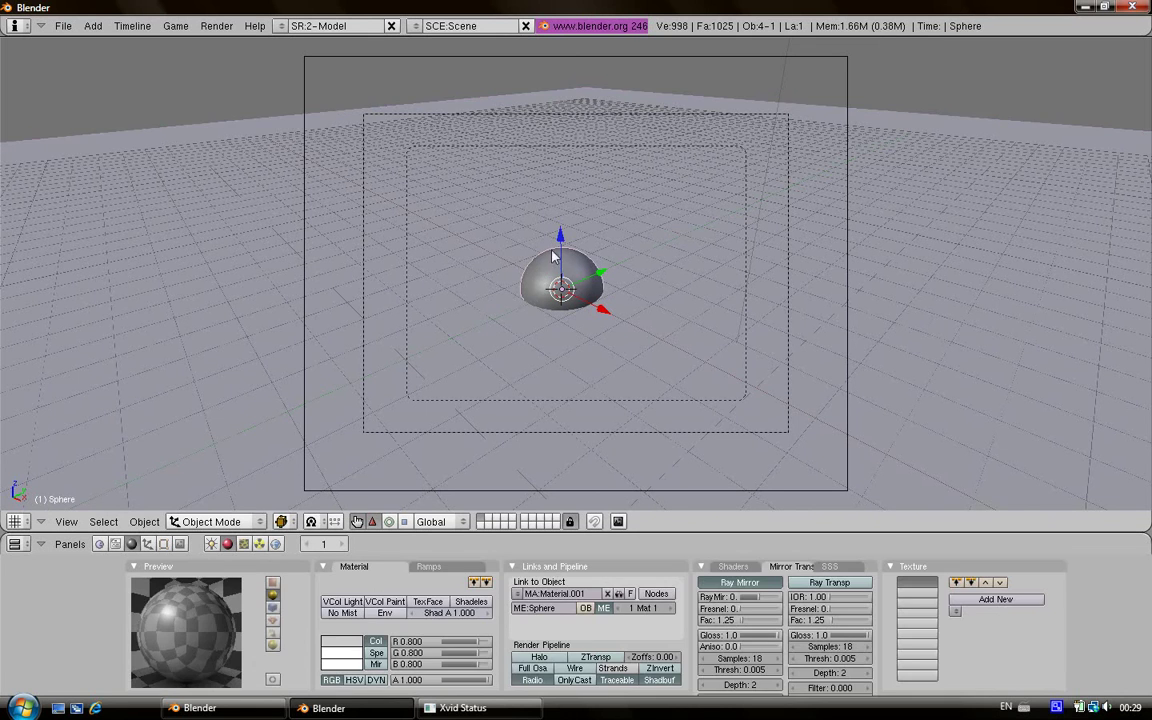
pyautogui.moveTo(560, 233); pyautogui.dragTo(561, 200)
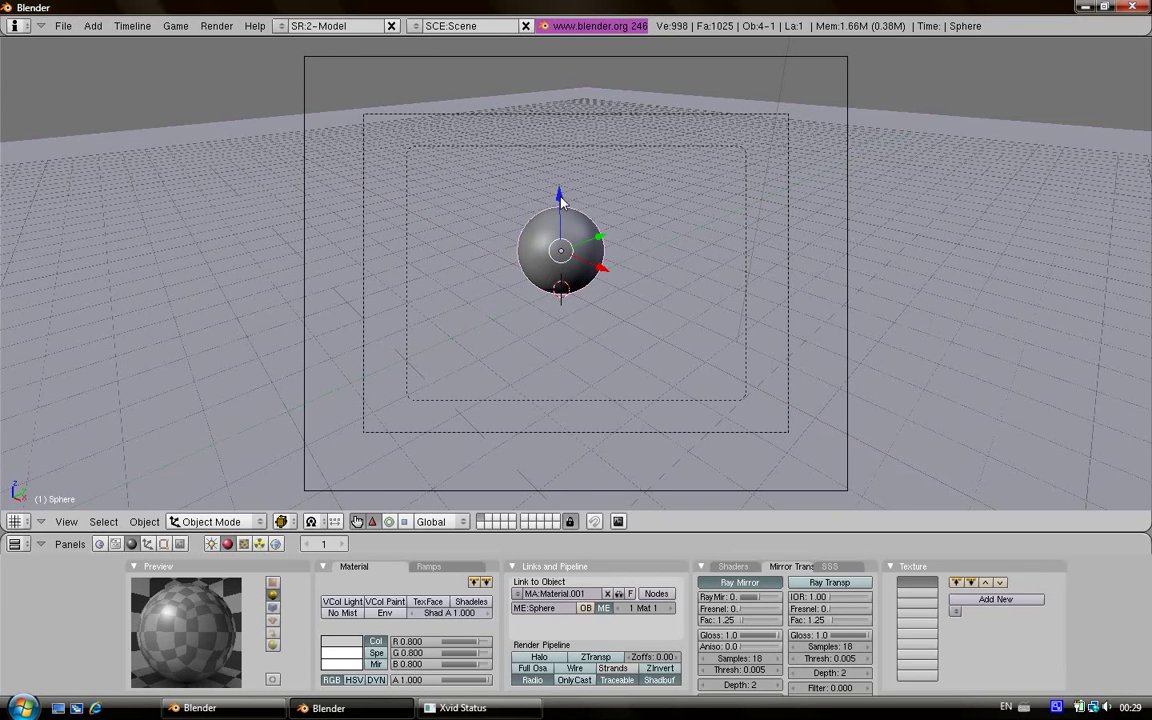
# Step: Give the floor plane a new material with Ray Mirror on and RayMir 0.5
pyautogui.rightClick(670, 287)
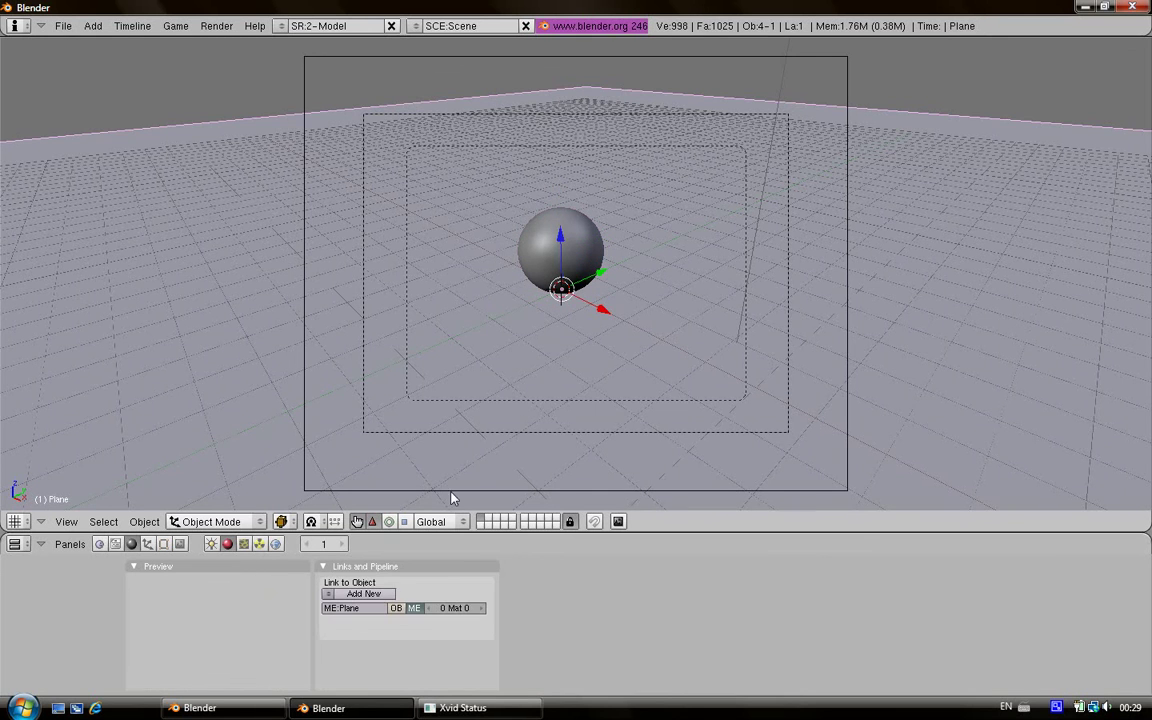
pyautogui.click(364, 594)
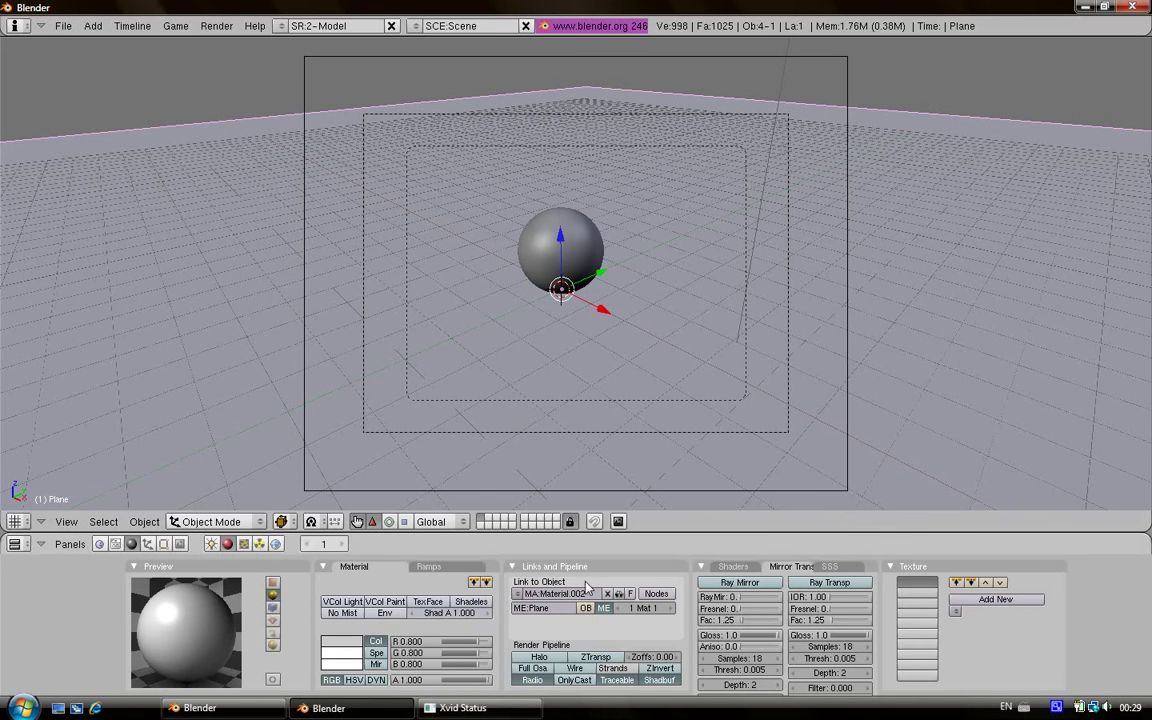
pyautogui.click(737, 583)
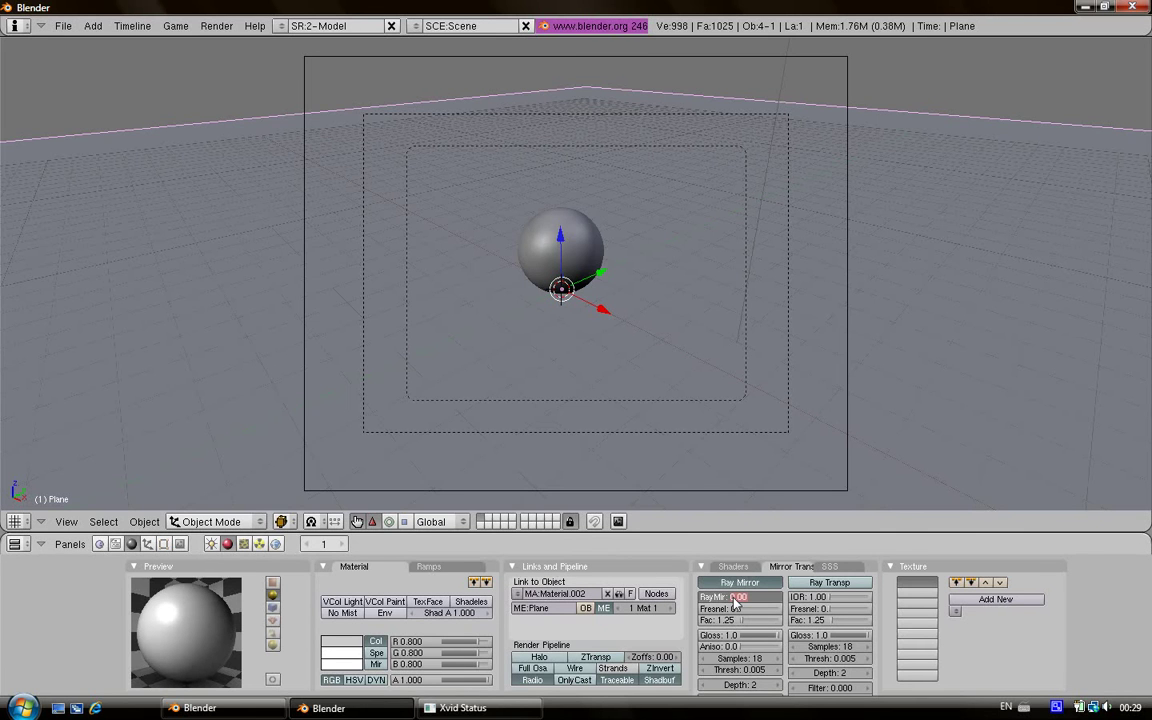
pyautogui.write('0.5')
pyautogui.press('Return')
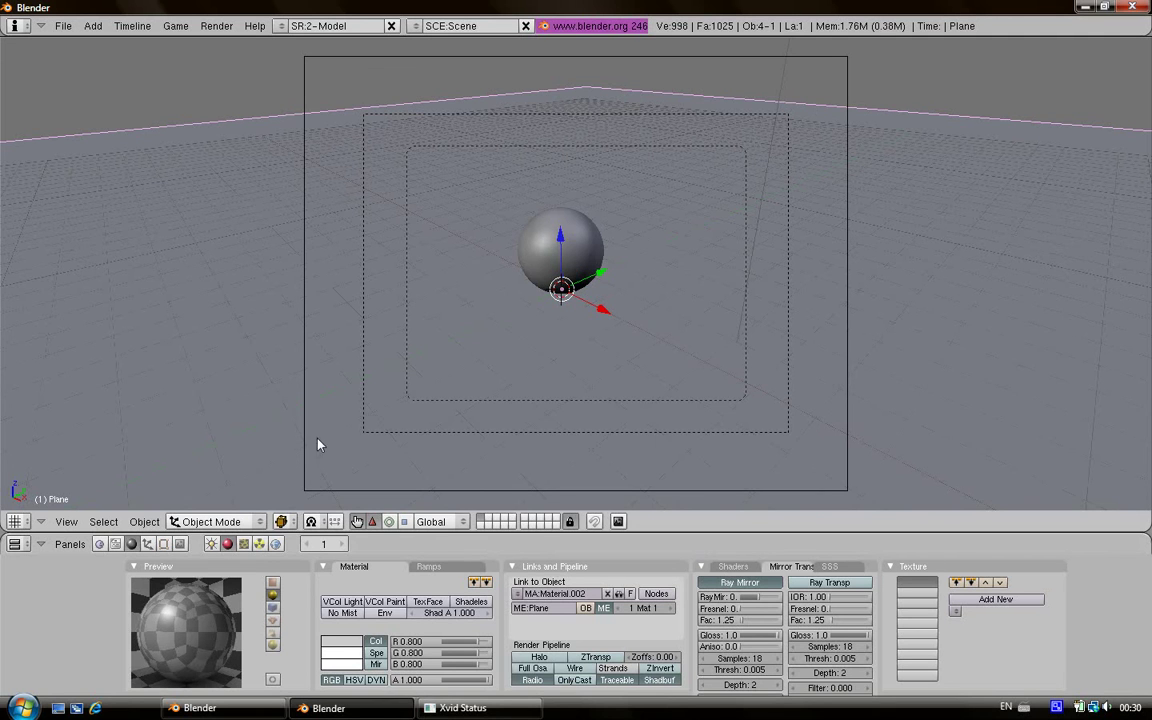
pyautogui.click(244, 544)
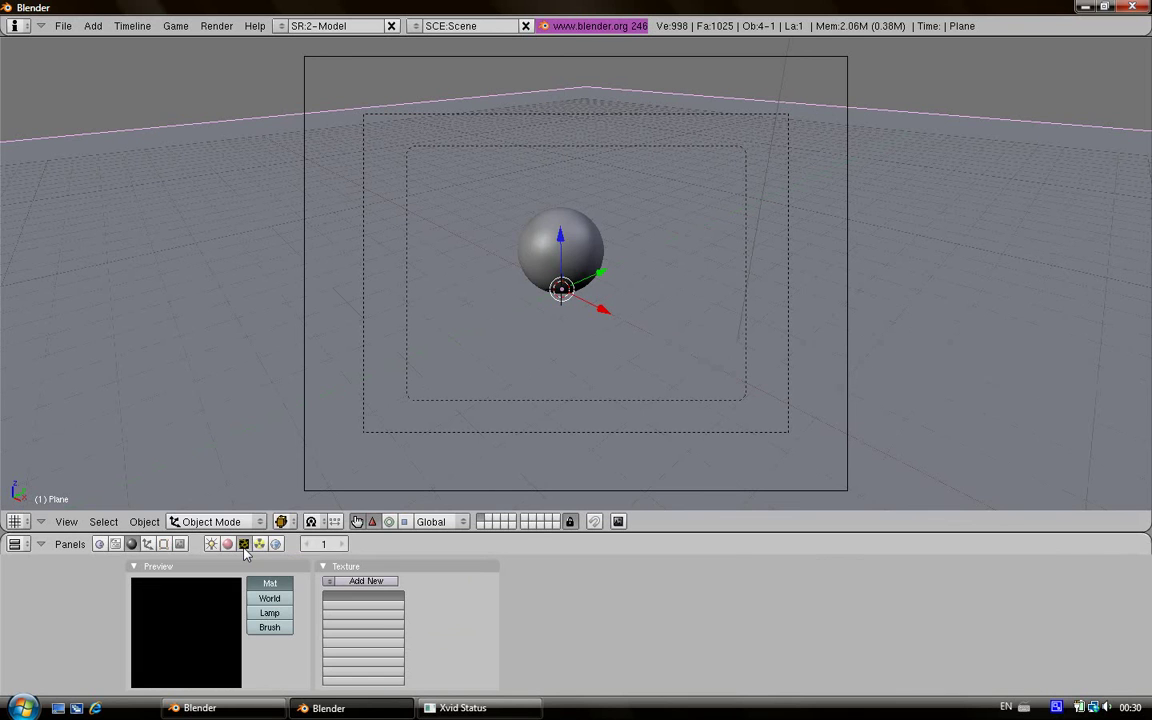
# Step: Add a new Image-type world texture, Tex.001, and start loading its picture
pyautogui.click(272, 598)
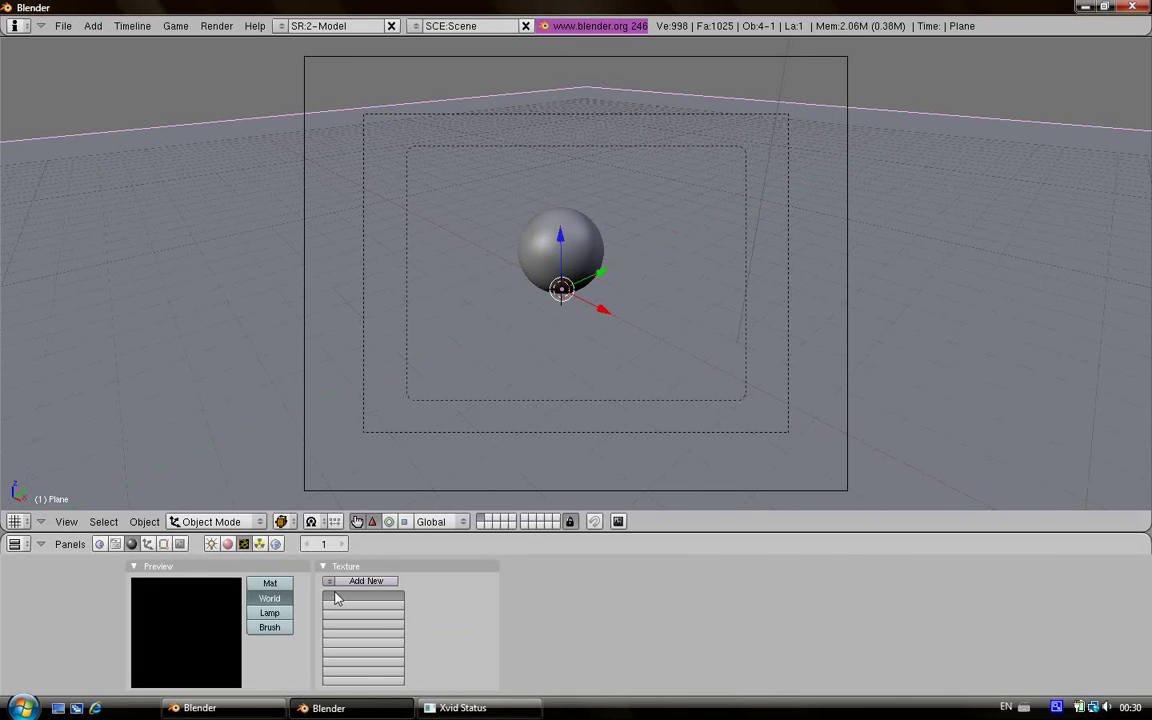
pyautogui.click(364, 582)
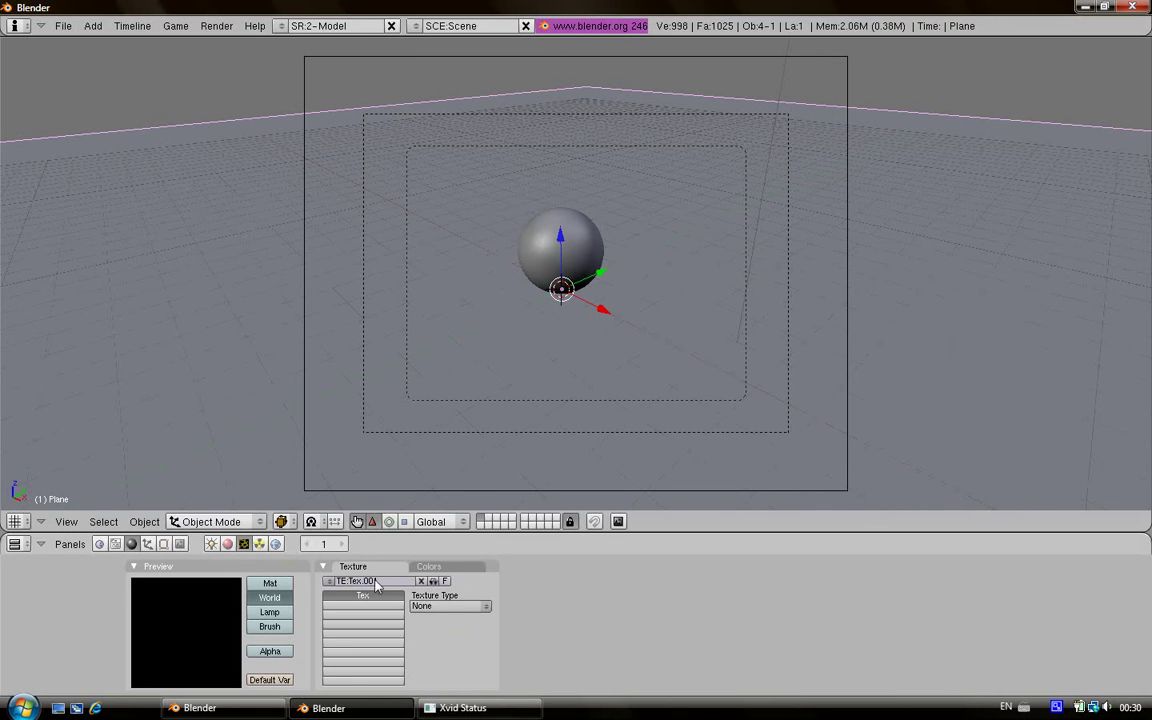
pyautogui.click(440, 605)
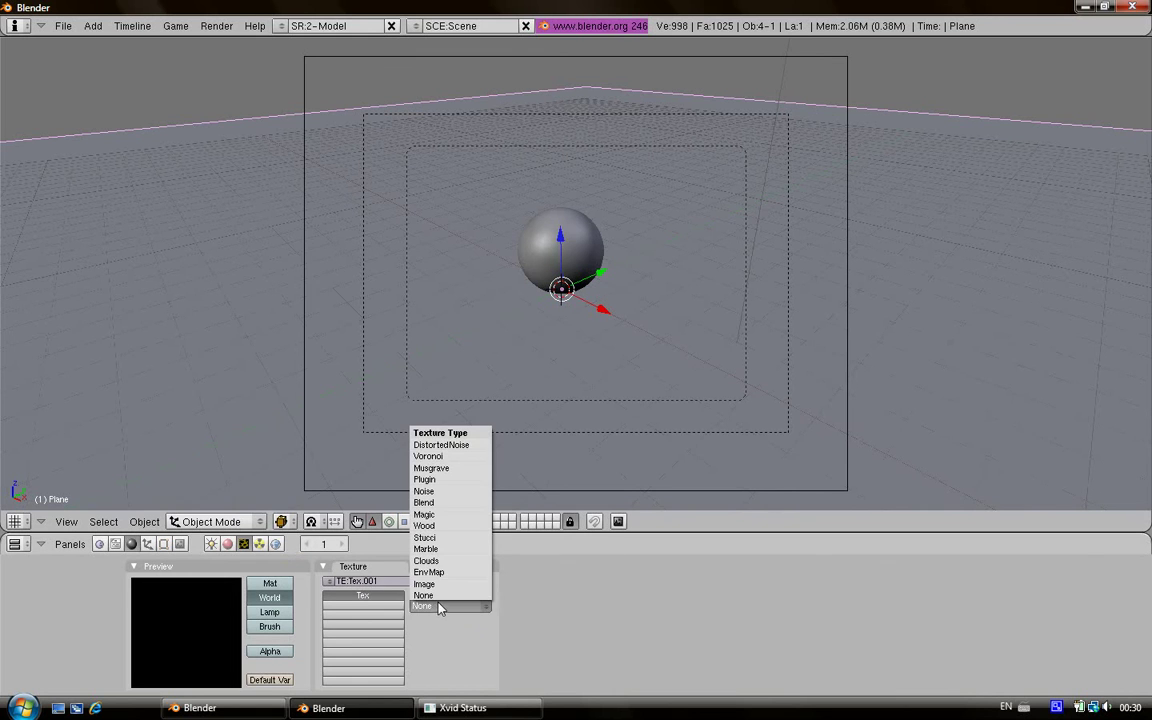
pyautogui.click(445, 586)
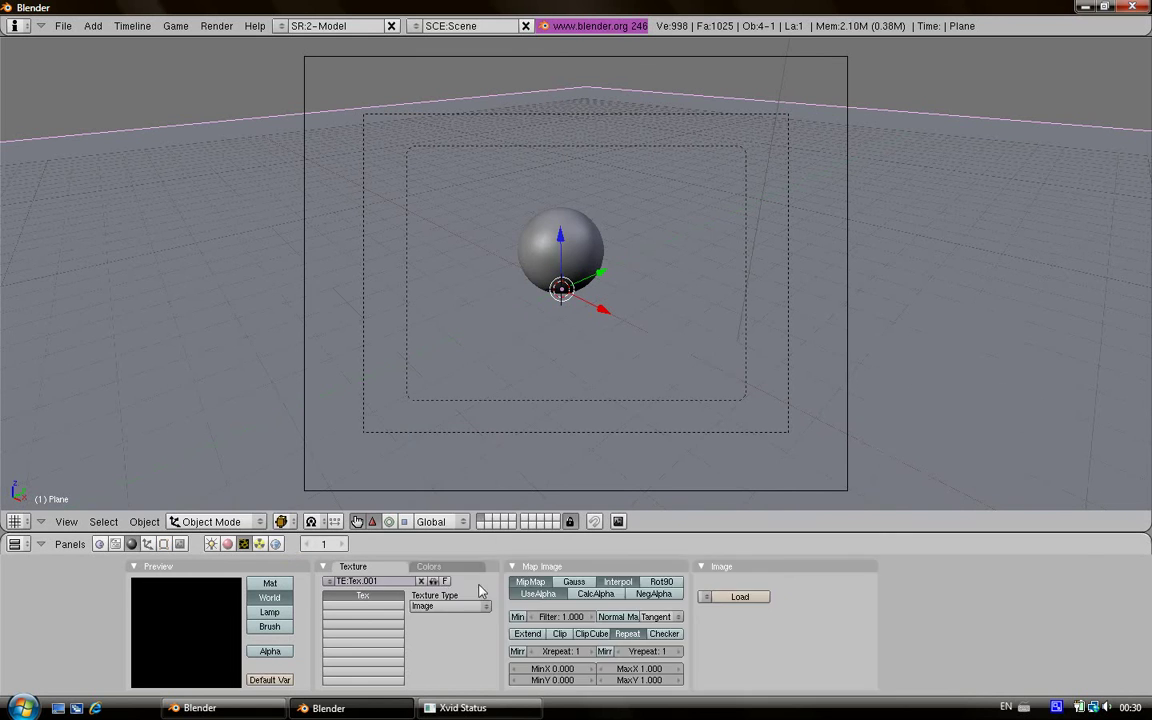
pyautogui.click(740, 597)
# Step: Navigate the file browser to the user's Pictures folder
pyautogui.click(20, 76)
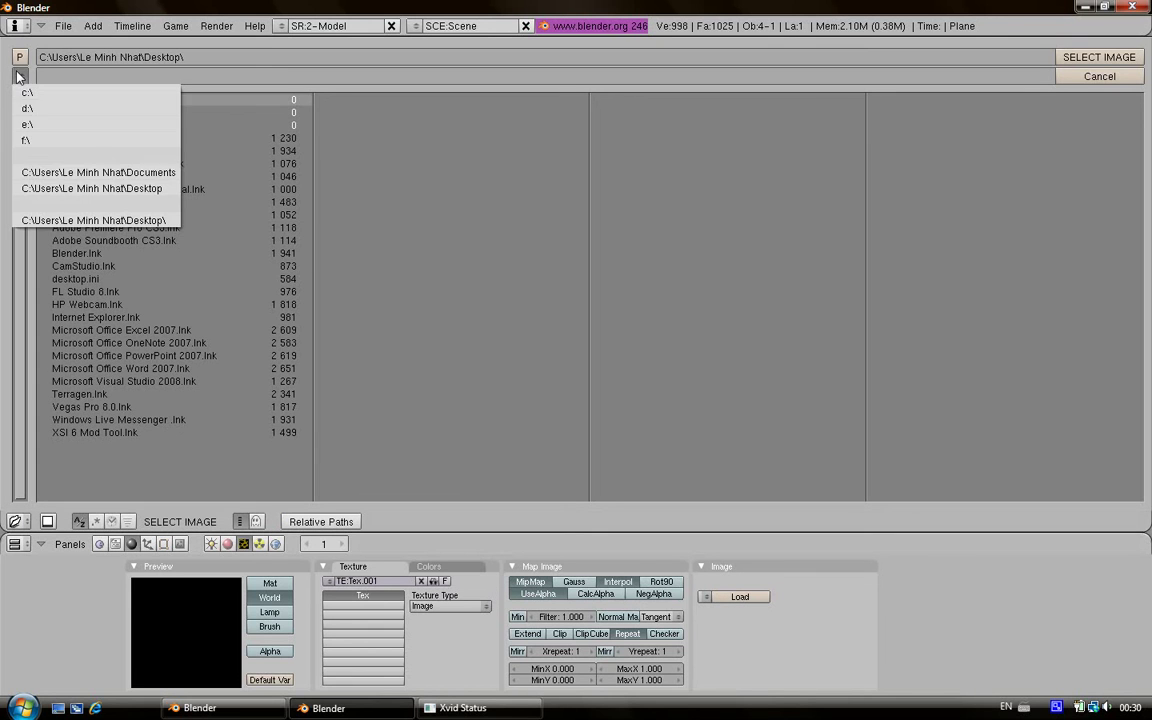
pyautogui.click(70, 173)
pyautogui.click(148, 57)
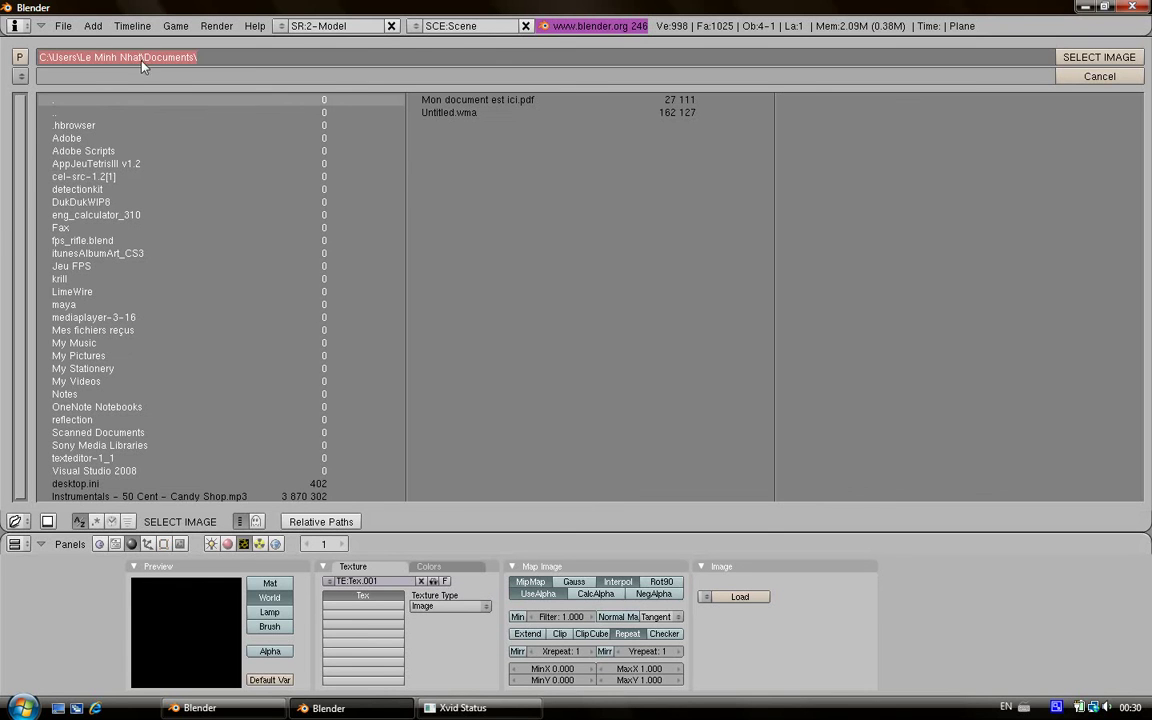
pyautogui.click(72, 358)
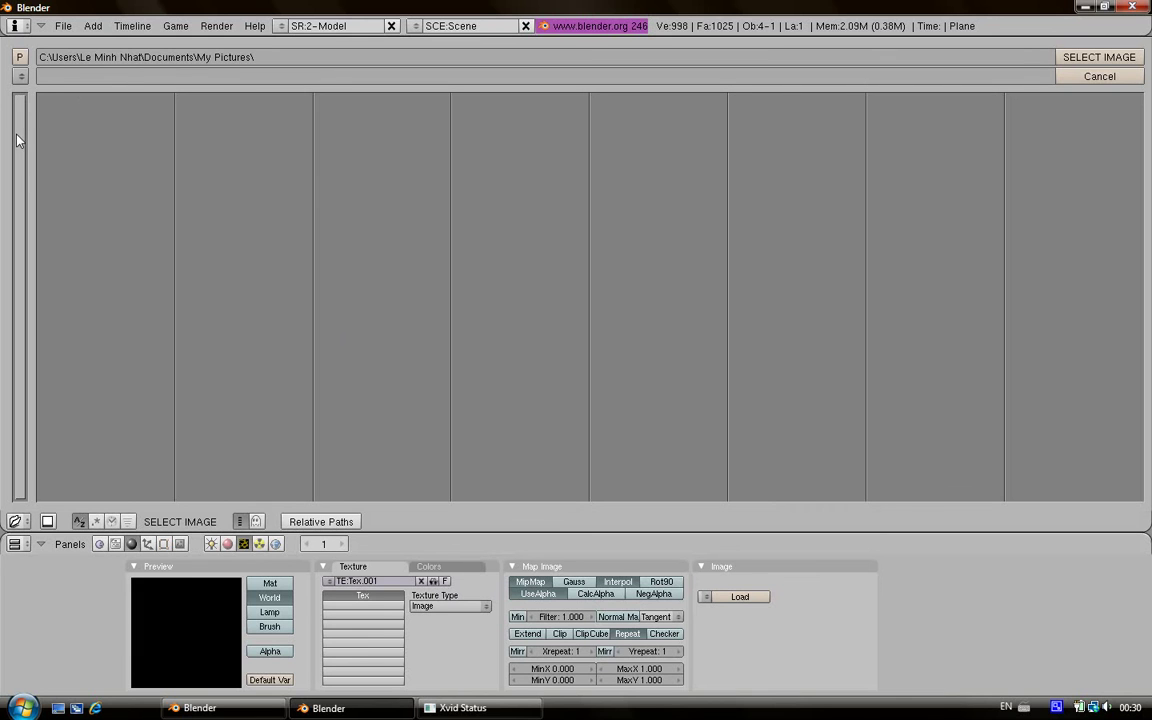
pyautogui.click(145, 60)
pyautogui.moveTo(145, 60); pyautogui.dragTo(362, 64)
pyautogui.press('BackSpace')
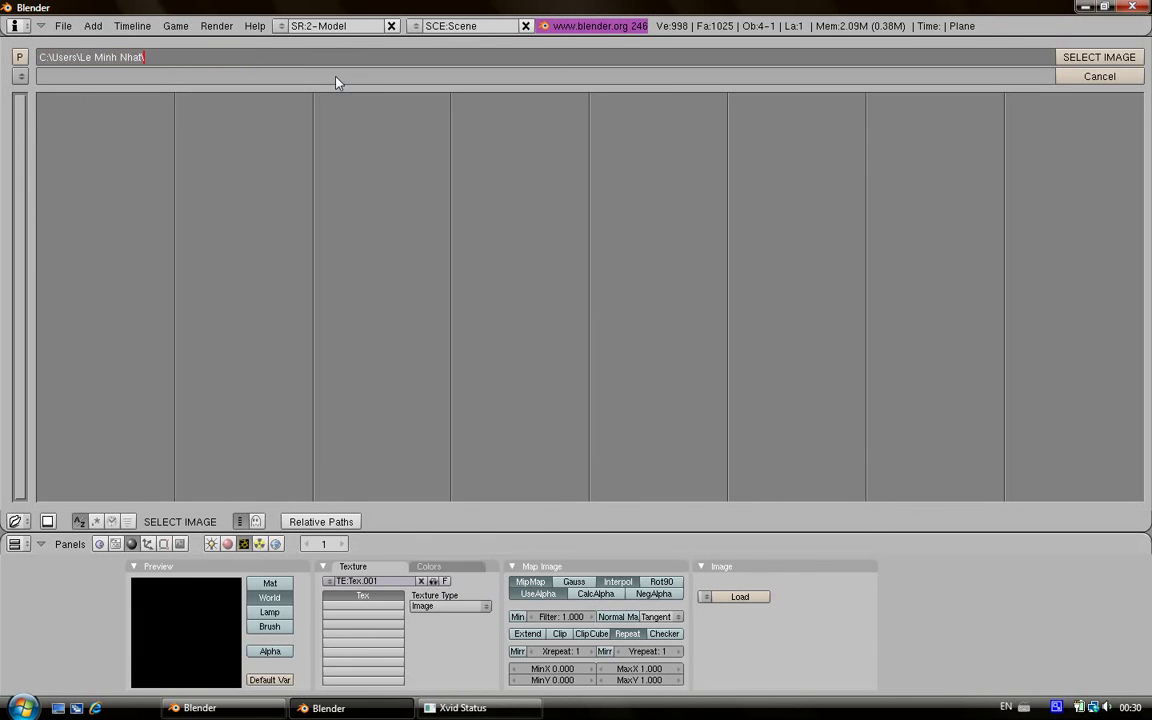
pyautogui.press('Return')
pyautogui.click(80, 317)
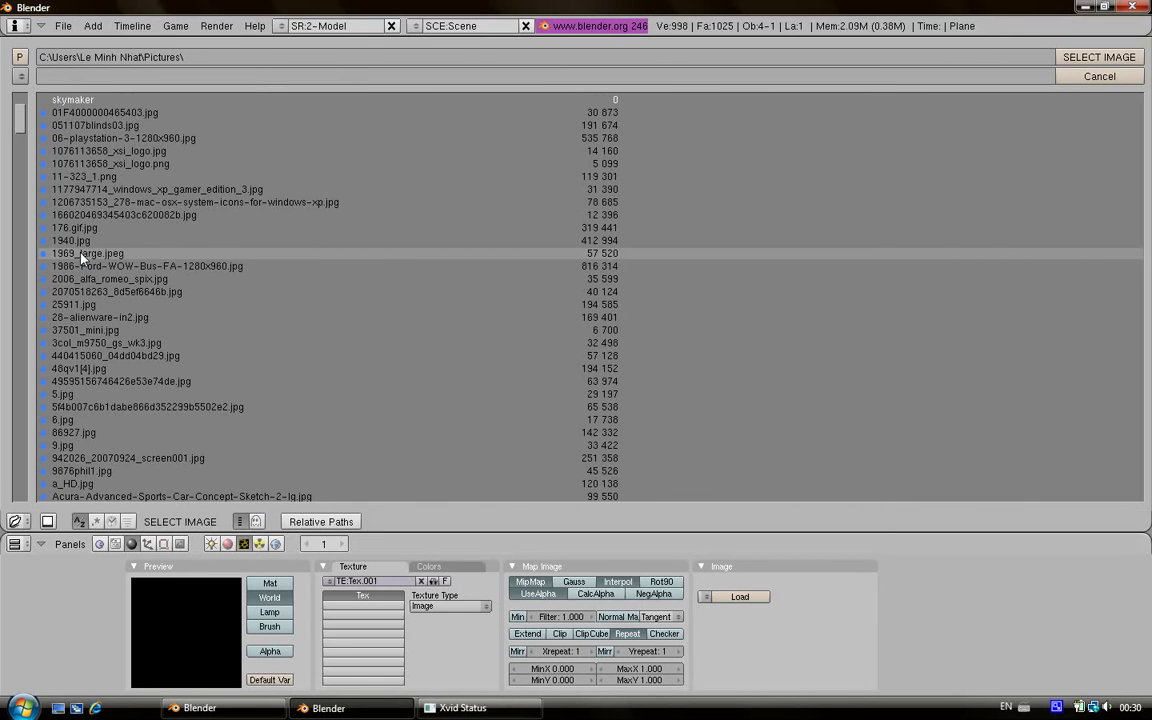
# Step: Select montagnes2.bmp and load it as the world texture image
pyautogui.scroll(-2, 82, 257)
pyautogui.scroll(-5, 81, 265)
pyautogui.scroll(-3, 80, 300)
pyautogui.scroll(-3, 80, 312)
pyautogui.scroll(-3, 80, 312)
pyautogui.scroll(-4, 80, 312)
pyautogui.scroll(-4, 80, 312)
pyautogui.scroll(-3, 79, 312)
pyautogui.scroll(-4, 79, 312)
pyautogui.scroll(-3, 79, 316)
pyautogui.scroll(-3, 79, 322)
pyautogui.scroll(-5, 79, 322)
pyautogui.scroll(-2, 78, 328)
pyautogui.scroll(-4, 78, 330)
pyautogui.scroll(-2, 77, 330)
pyautogui.scroll(-2, 77, 327)
pyautogui.scroll(-5, 77, 327)
pyautogui.scroll(-2, 77, 327)
pyautogui.scroll(-4, 77, 327)
pyautogui.scroll(-1, 77, 328)
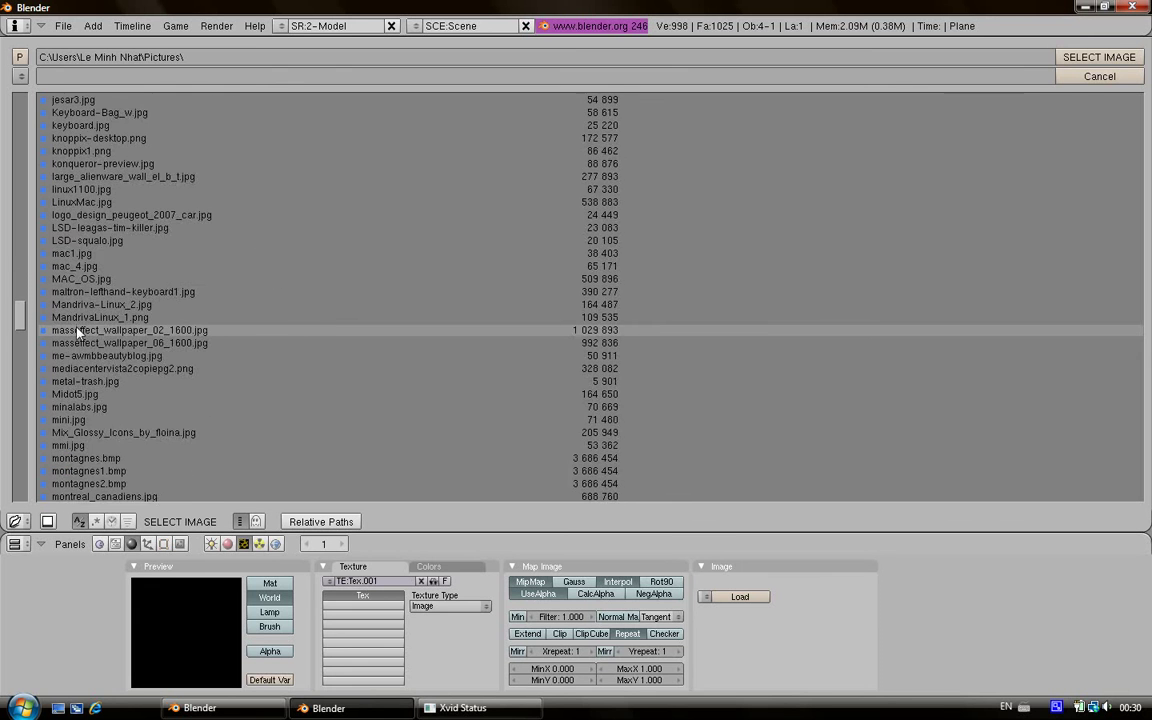
pyautogui.scroll(-5, 68, 300)
pyautogui.scroll(-1, 70, 335)
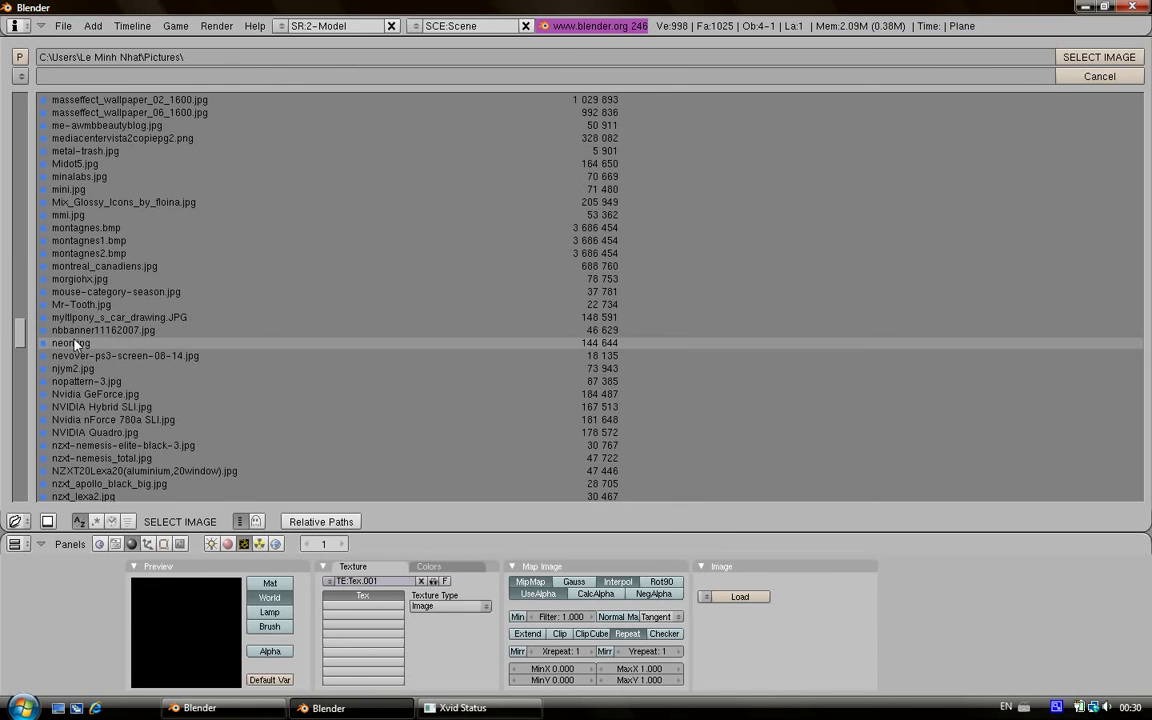
pyautogui.click(78, 253)
pyautogui.click(1099, 57)
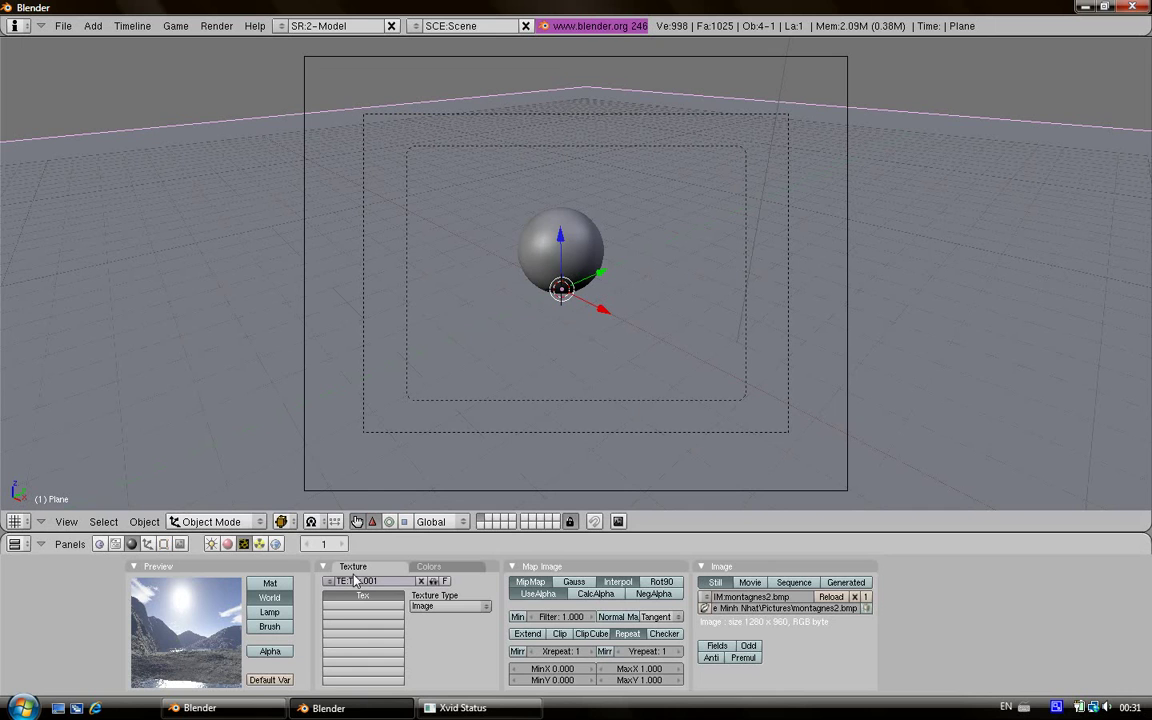
# Step: Rename the world texture to TextureMontagnes
pyautogui.click(388, 583)
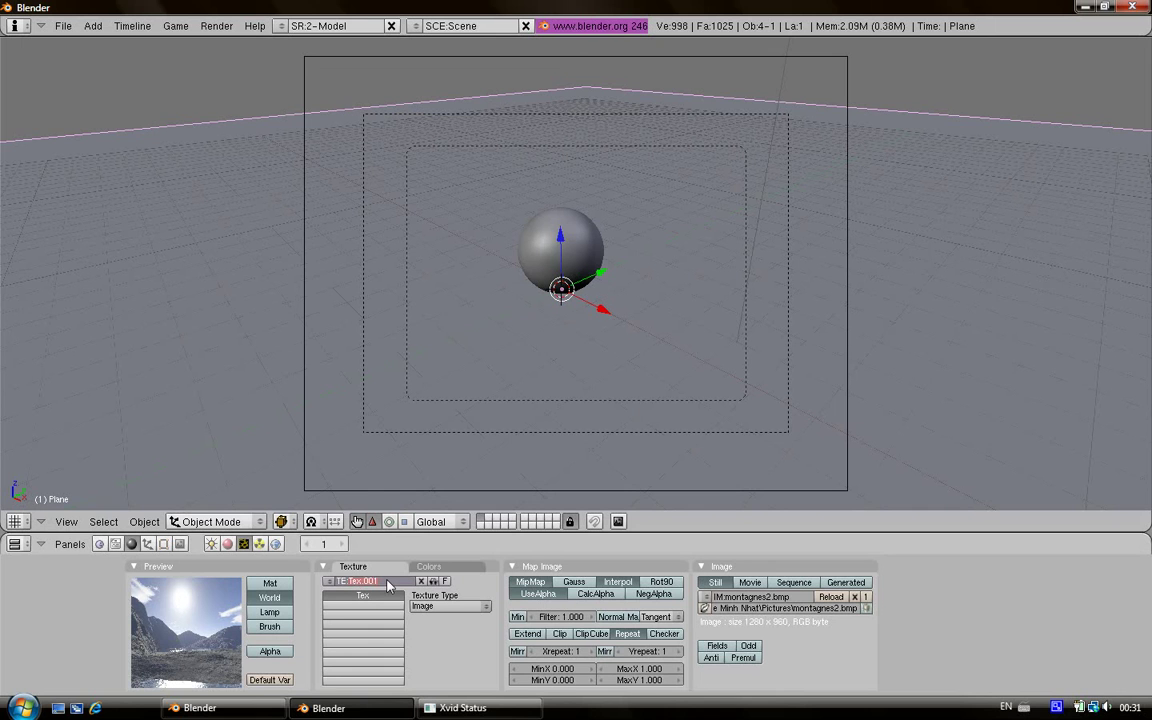
pyautogui.write('Texture')
pyautogui.press('Return')
pyautogui.click(388, 583)
pyautogui.write('Montagnes')
pyautogui.press('Return')
pyautogui.click(276, 545)
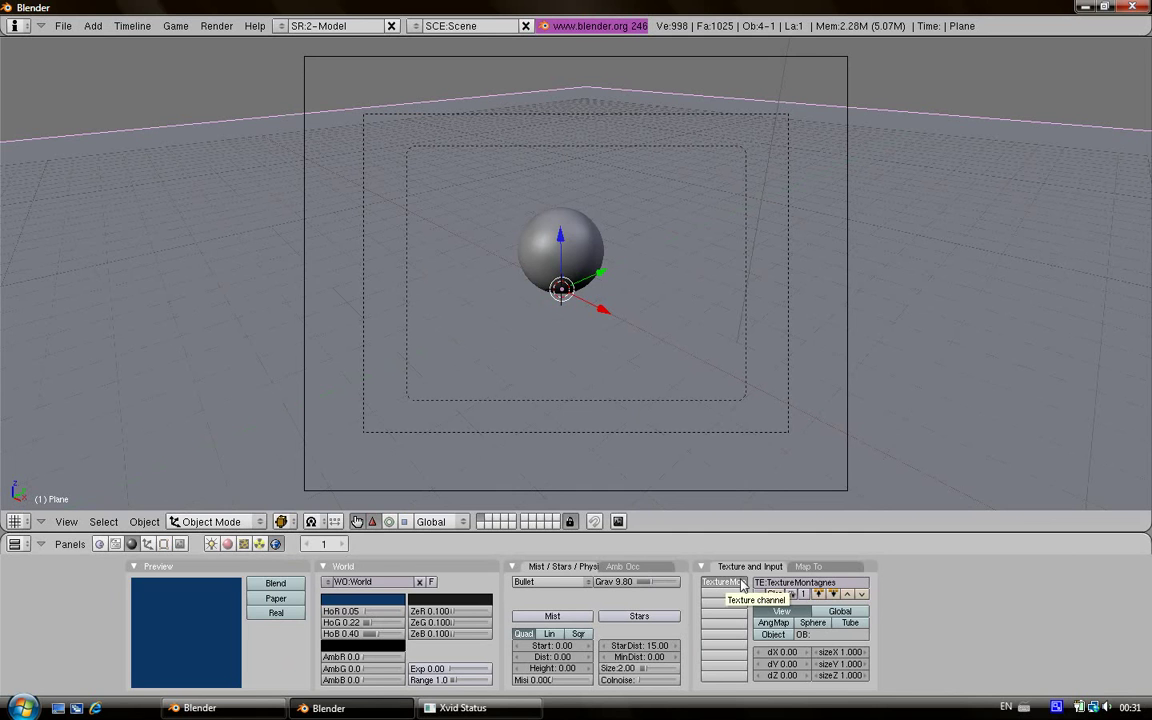
# Step: Map the mountain texture to the world's Hori colour and enable Paper sky
pyautogui.click(810, 567)
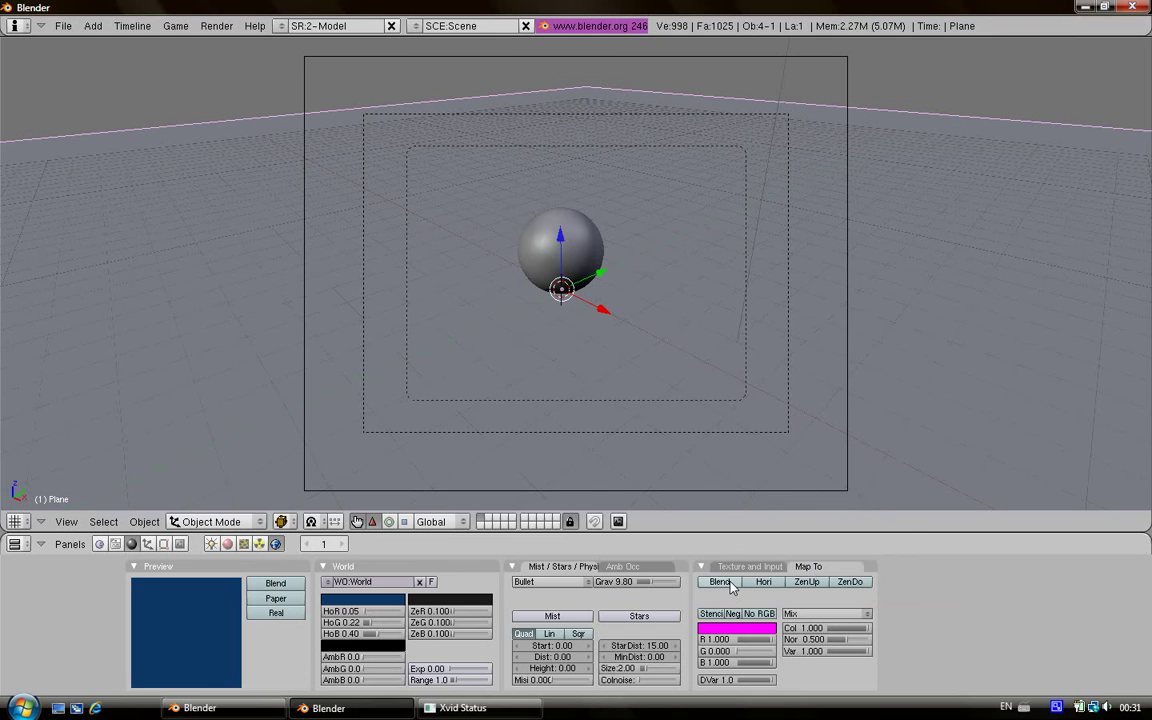
pyautogui.click(772, 586)
pyautogui.click(775, 588)
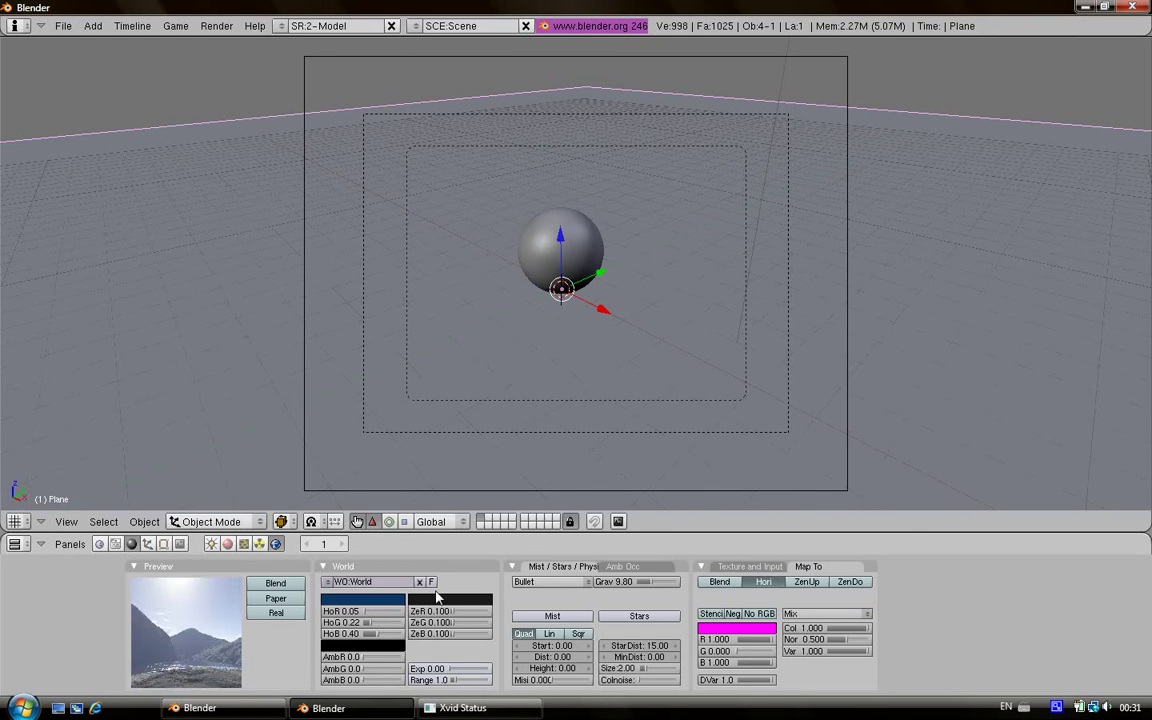
pyautogui.click(275, 598)
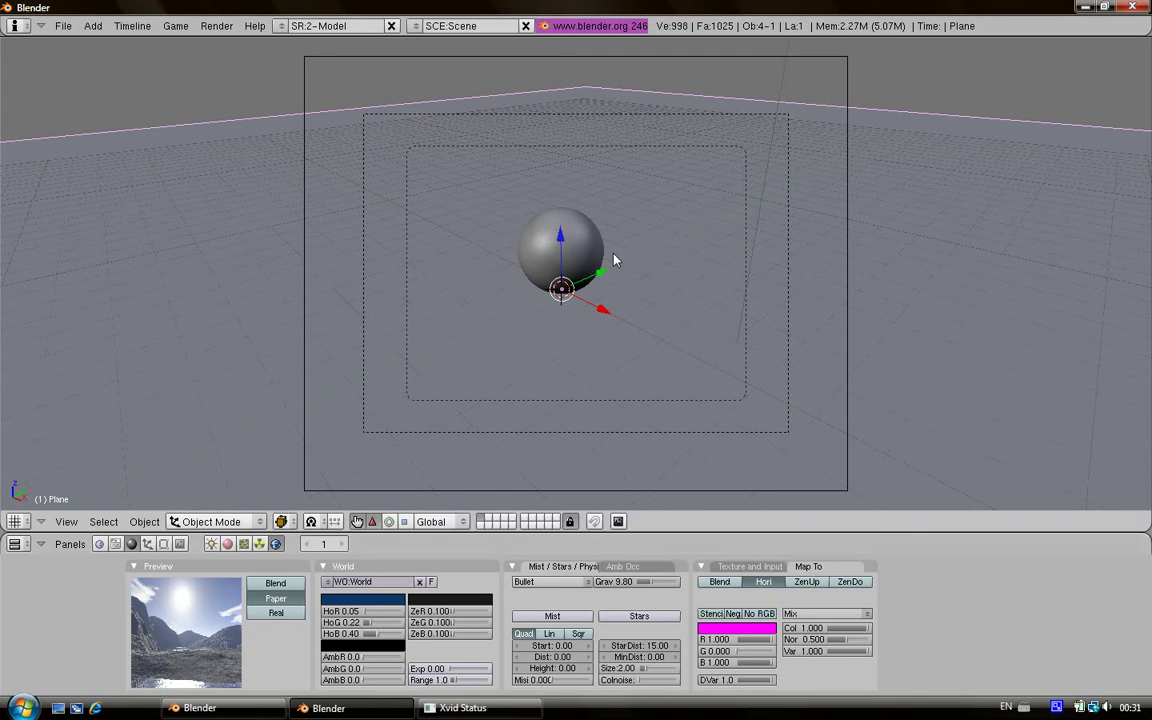
pyautogui.click(180, 545)
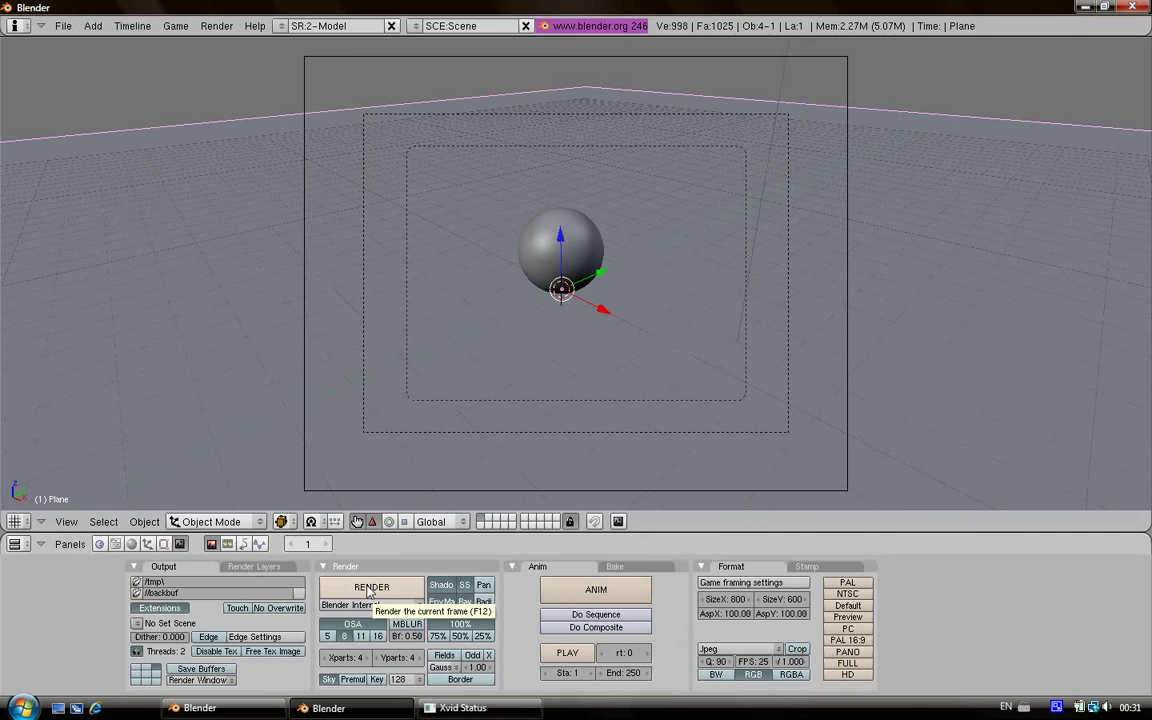
# Step: Render the frame showing the chrome sphere and its reflection on the mirror floor
pyautogui.click(370, 587)
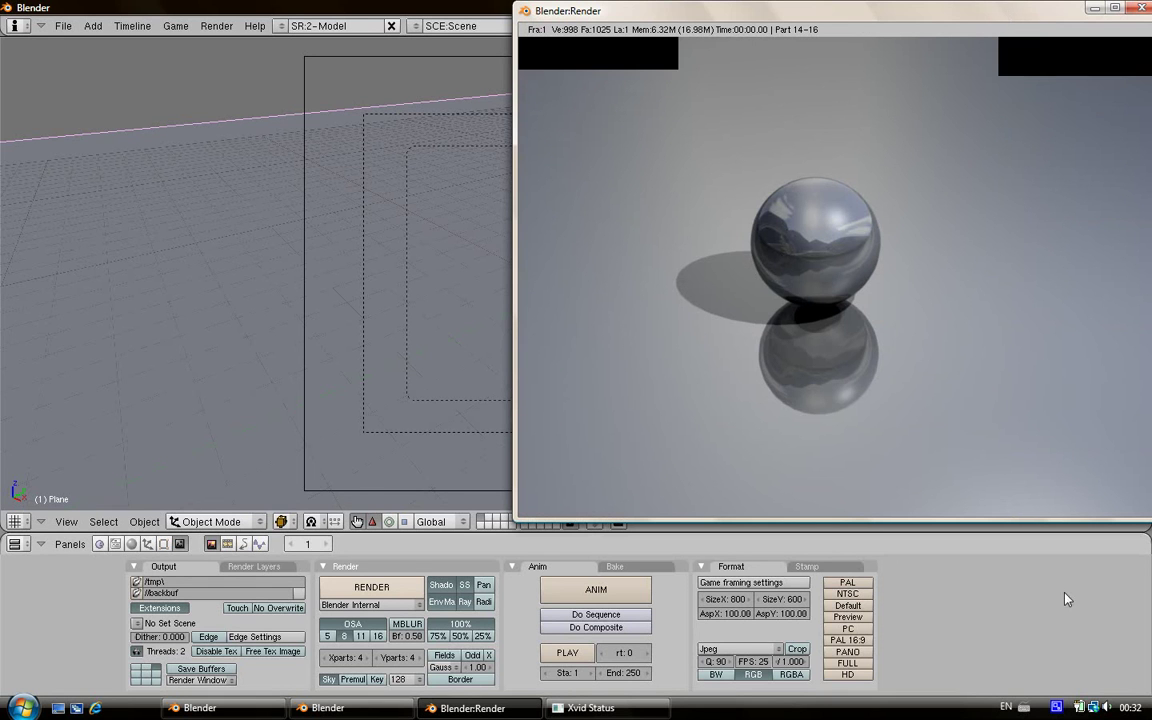
pyautogui.rightClick(1055, 706)
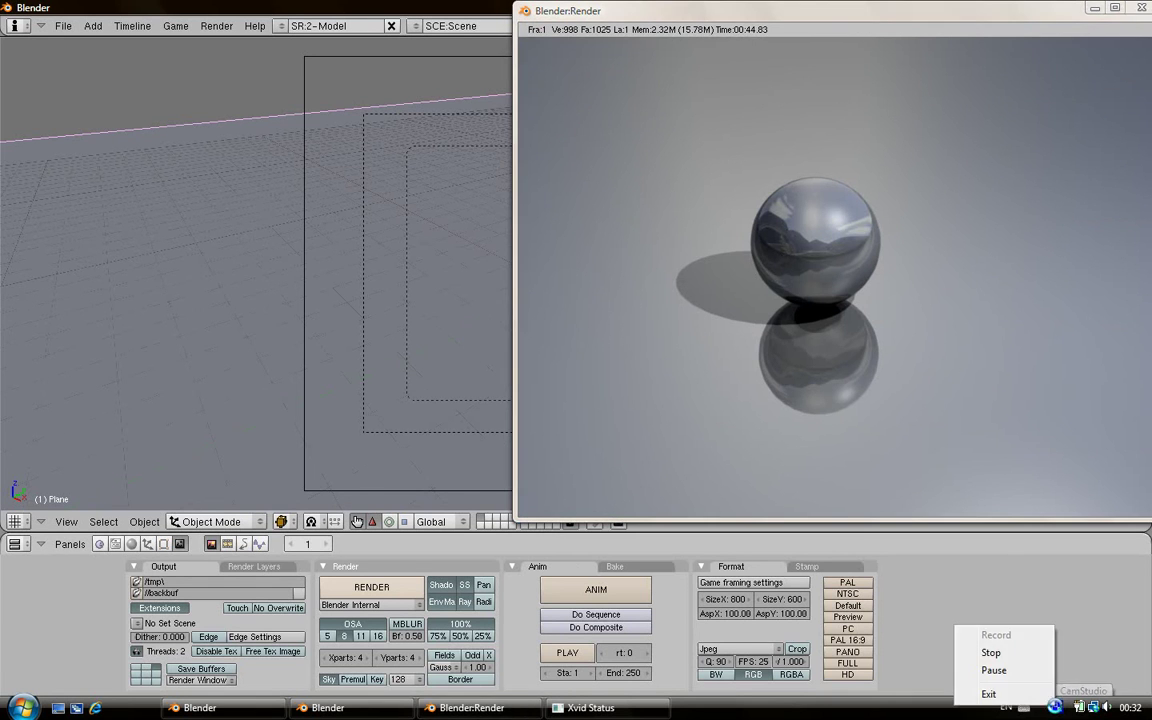